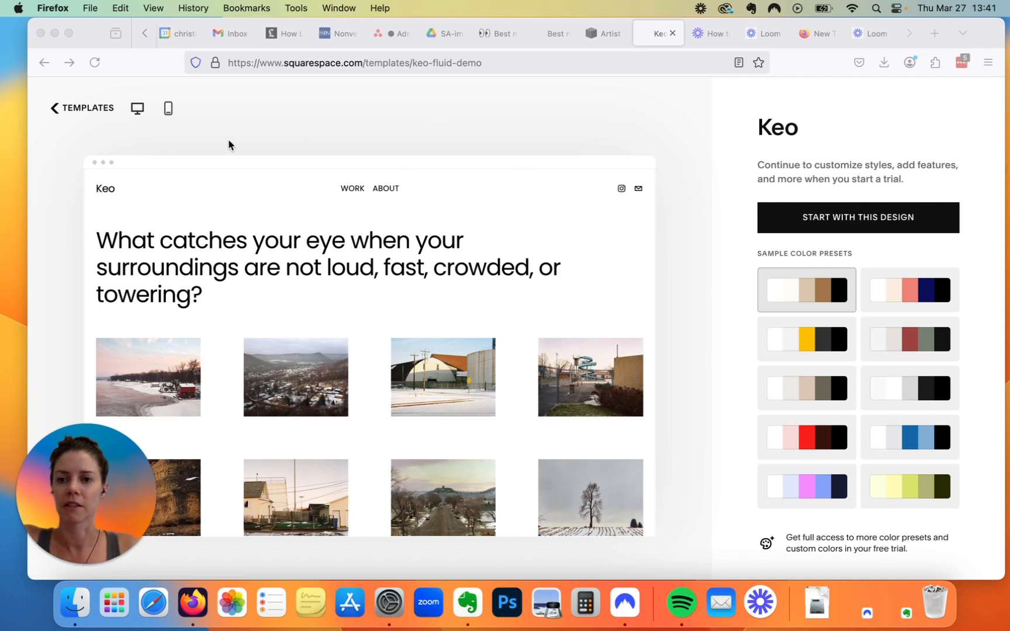
# Look over the Keo template demo's home page and open its Work page to examine the project list
pyautogui.scroll(-4, 486, 280)
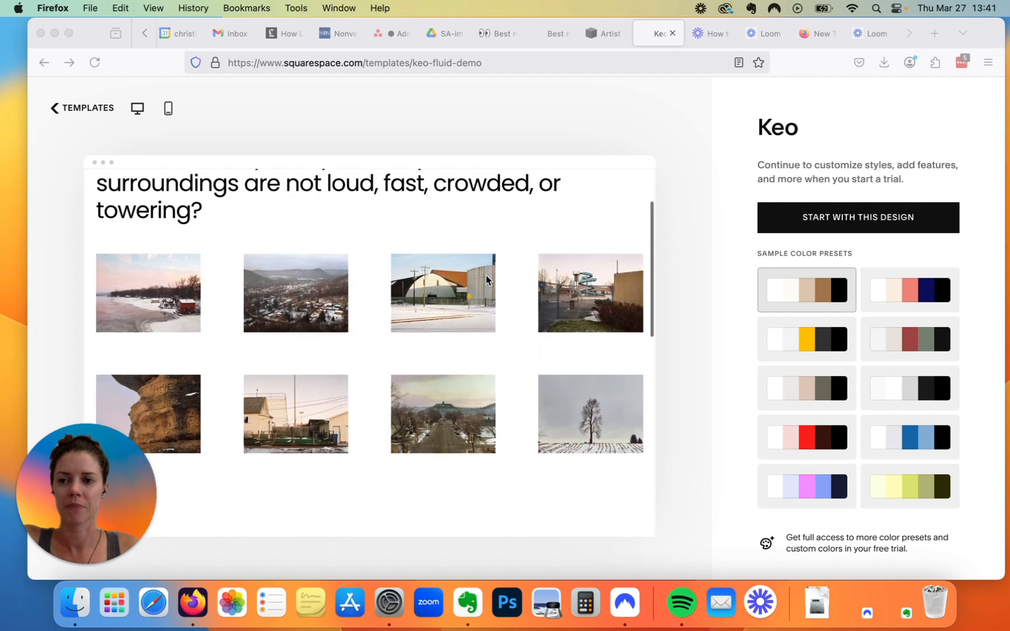
pyautogui.scroll(4, 486, 279)
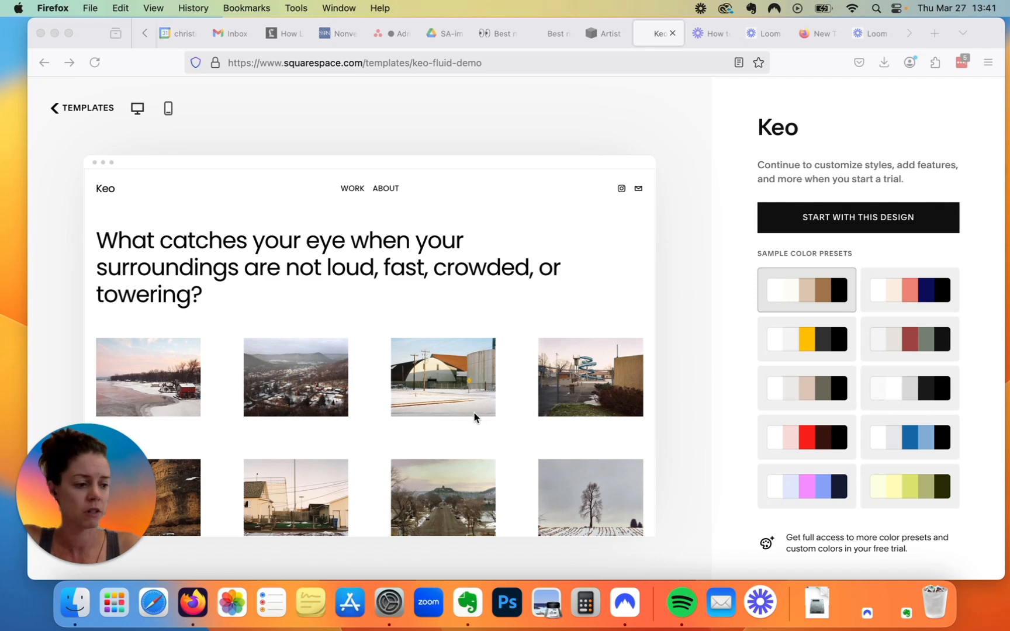
pyautogui.click(354, 191)
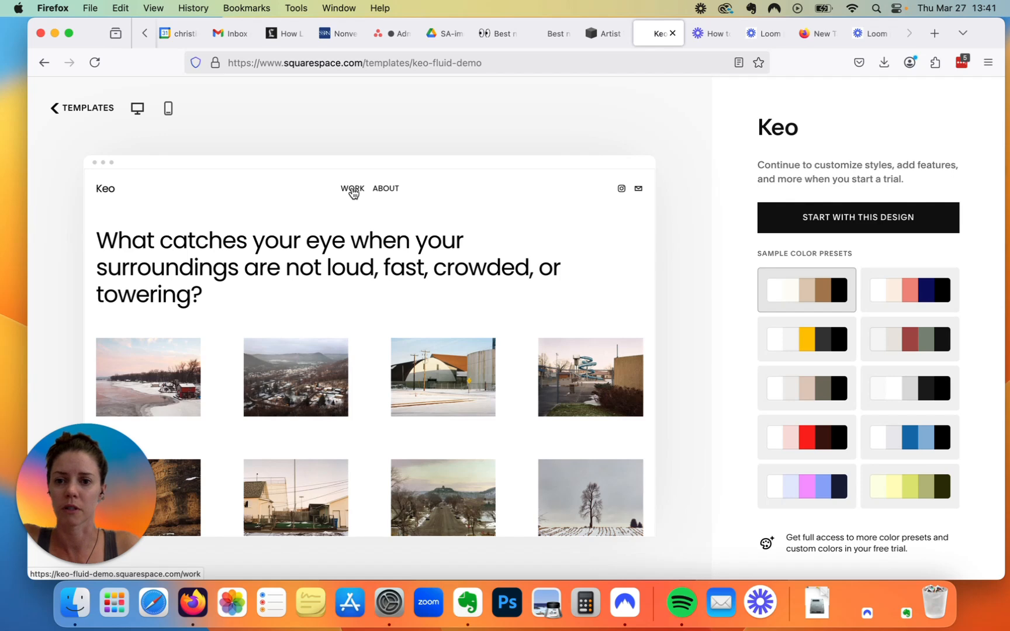
pyautogui.click(353, 192)
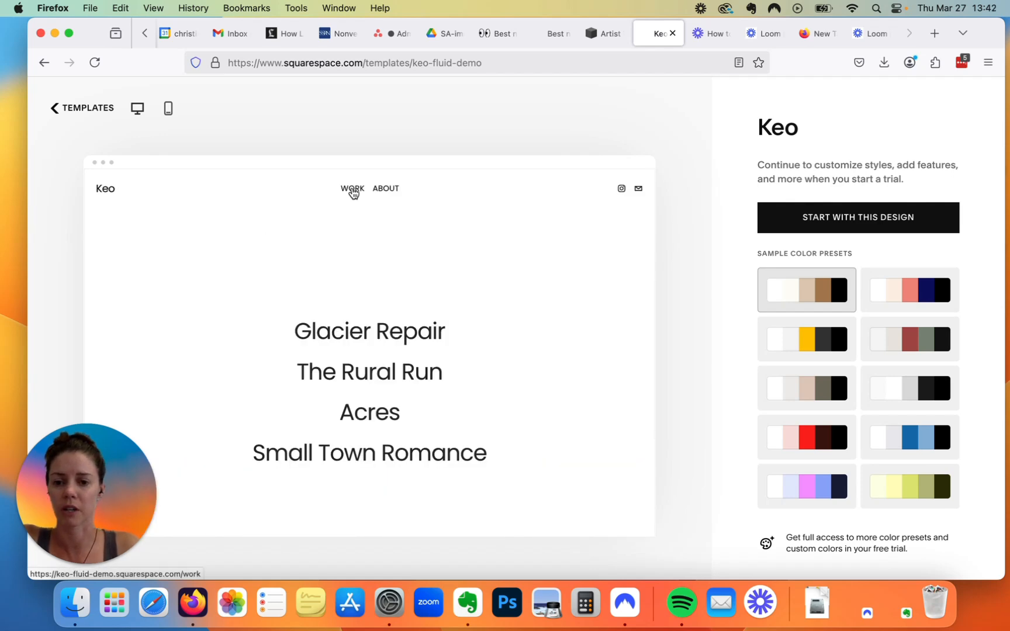
pyautogui.moveTo(367, 338)
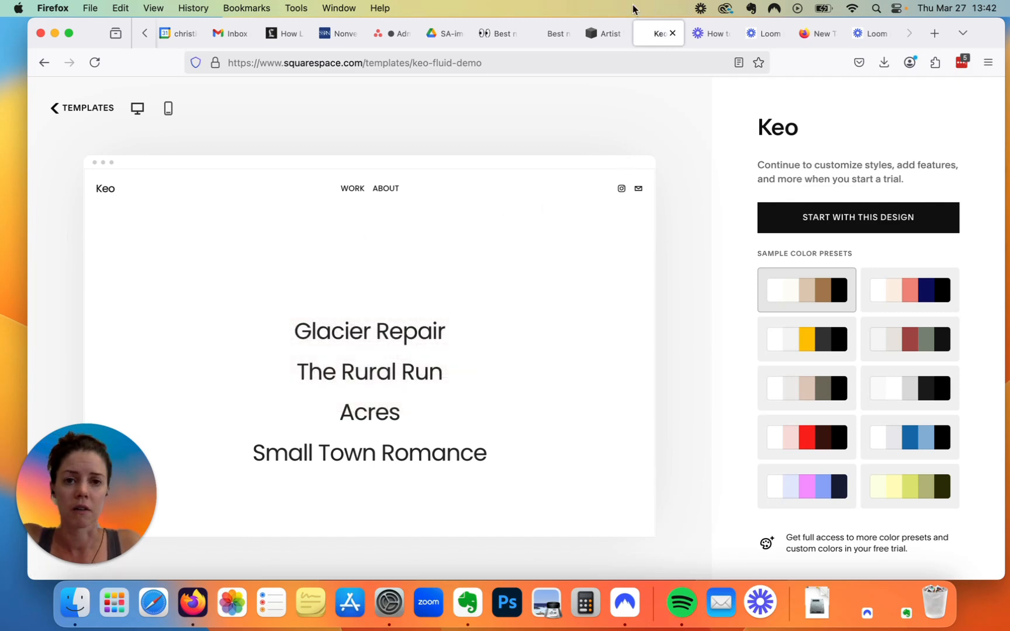
# Switch to the Artist Website Demo site and open its Home page for editing
pyautogui.click(603, 36)
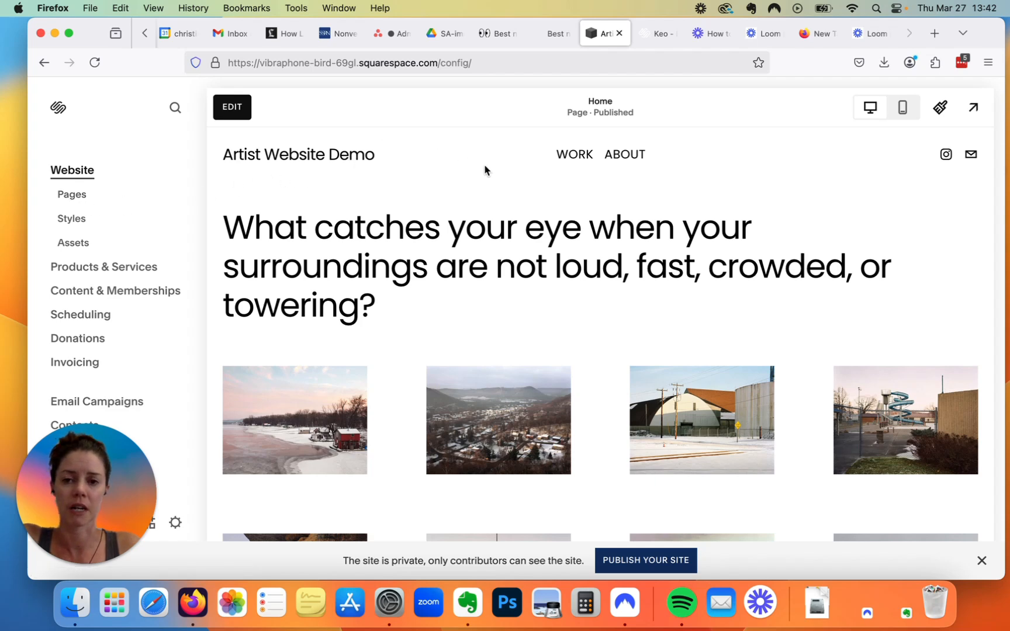
pyautogui.click(234, 110)
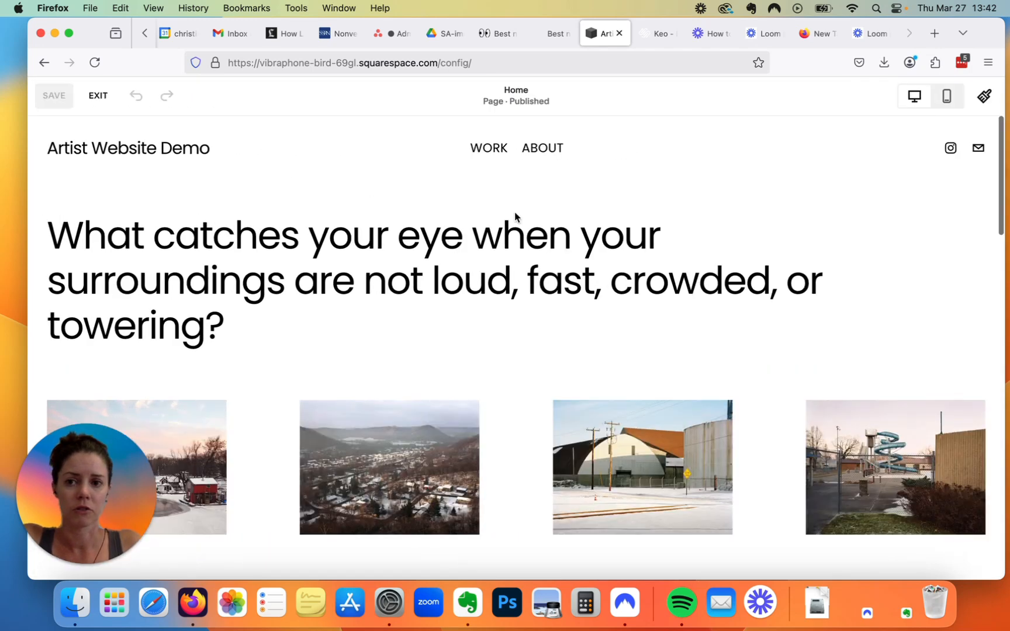
pyautogui.moveTo(147, 176)
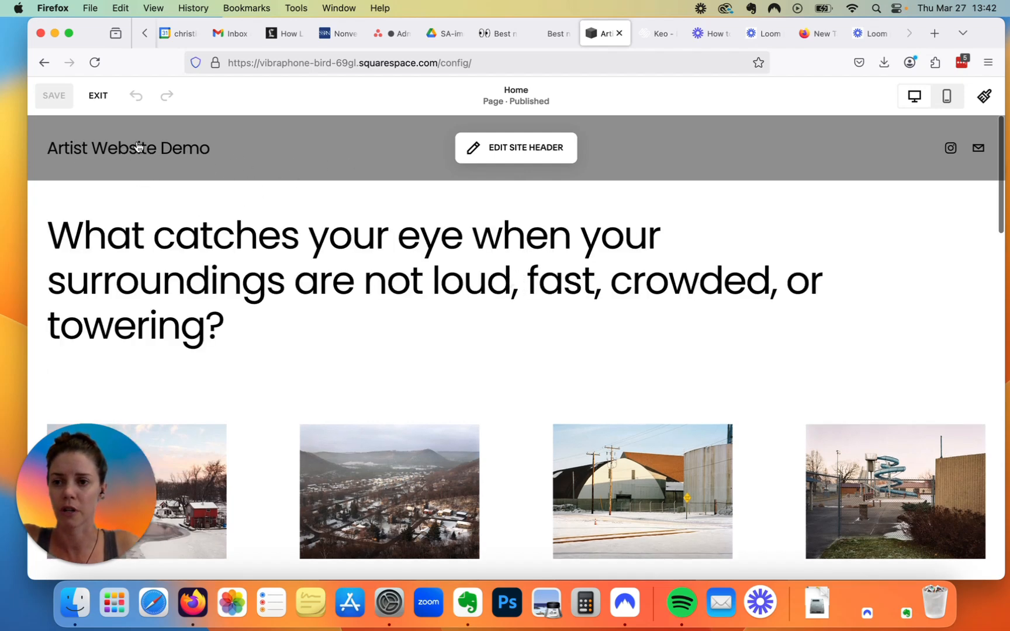
# Open the site header for editing to examine its elements, then return to the Home page's headline section
pyautogui.click(526, 150)
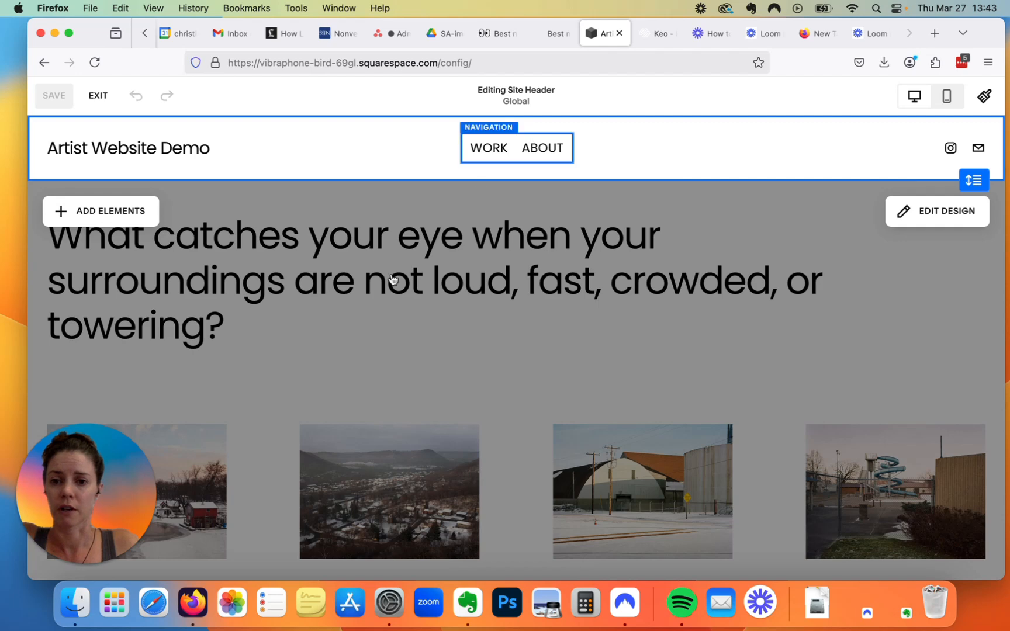
pyautogui.scroll(-2, 313, 287)
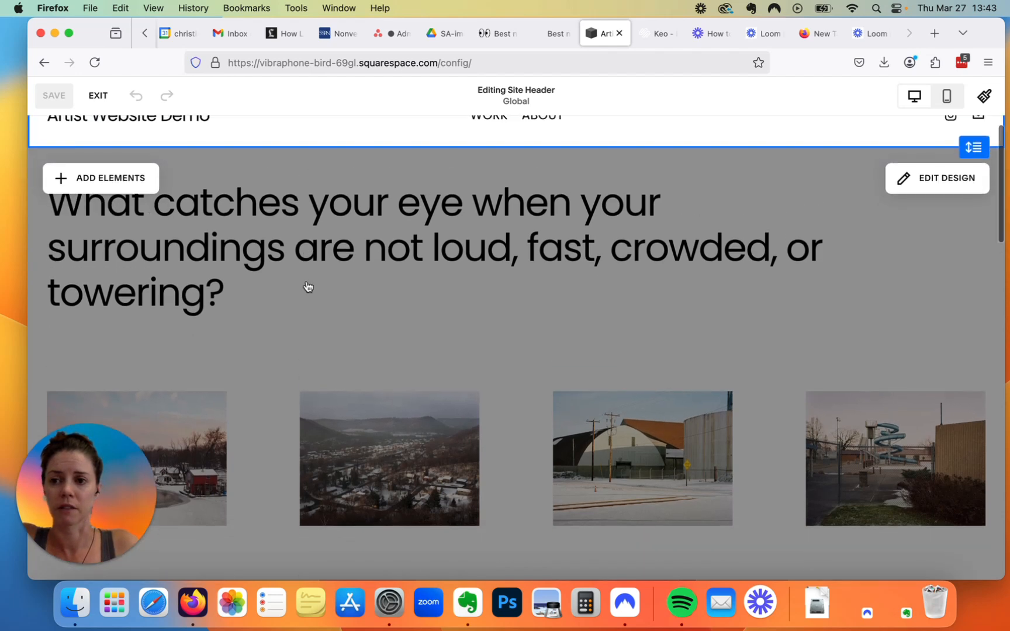
pyautogui.scroll(1, 308, 287)
pyautogui.click(240, 278)
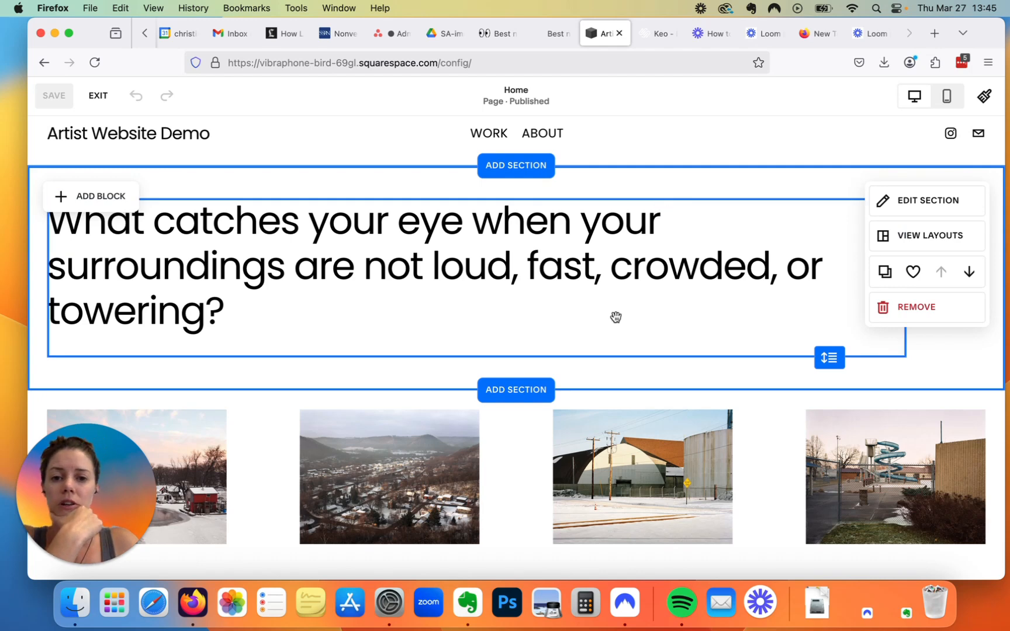
# Open the image manager of the gallery below the headline and close it again
pyautogui.scroll(-5, 615, 316)
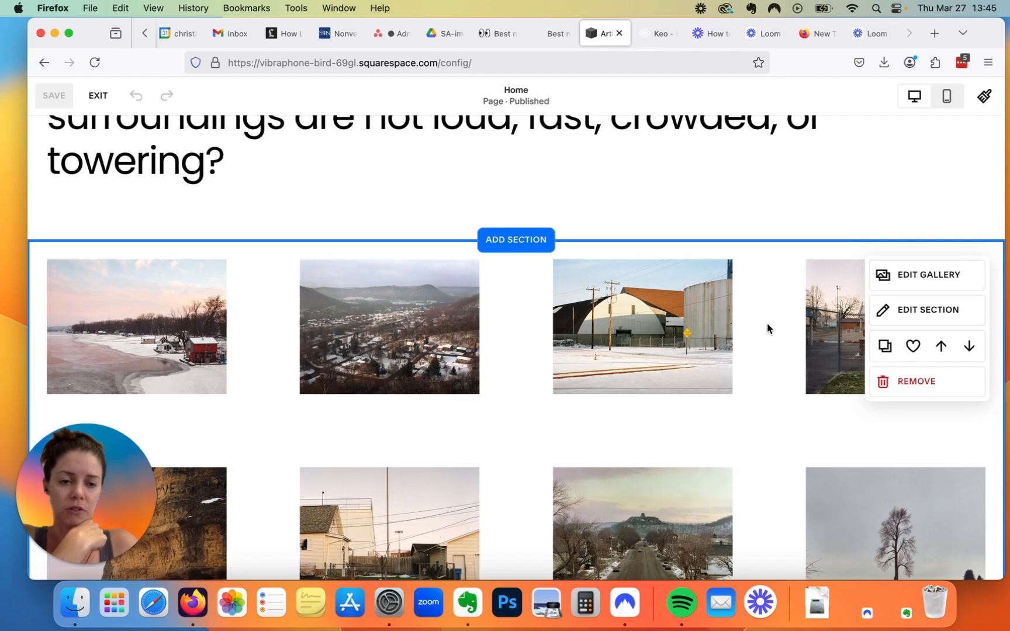
pyautogui.click(925, 278)
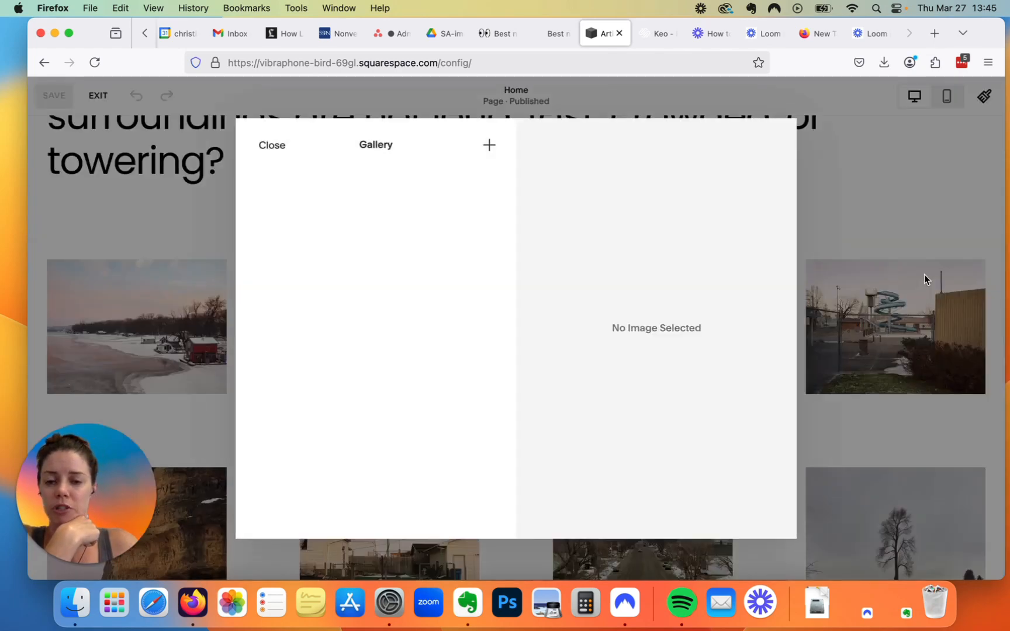
pyautogui.click(925, 274)
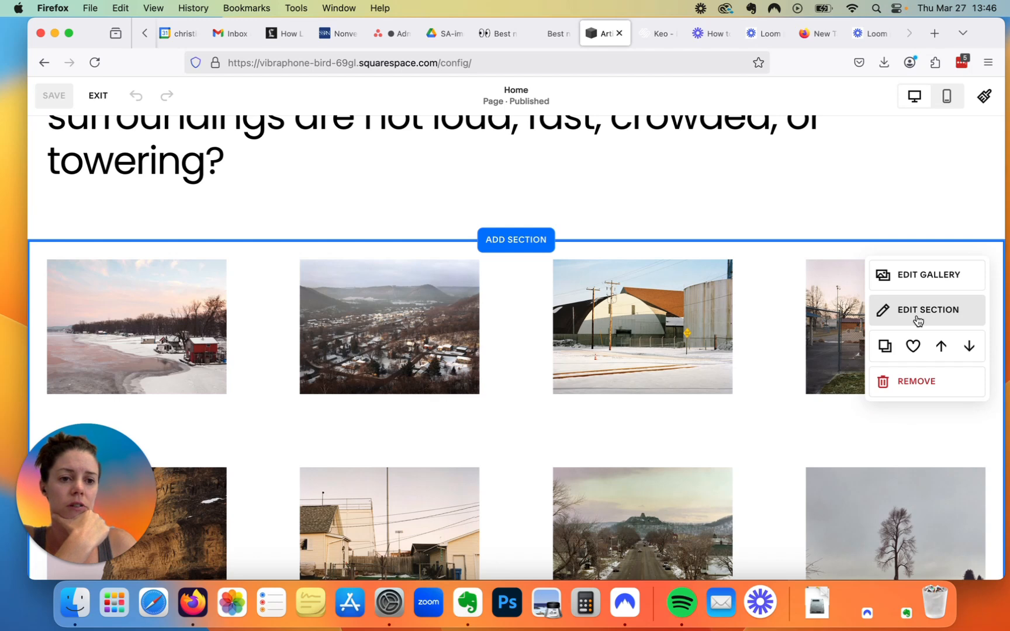
# Set the Home page gallery's layout to 2 columns in the section settings
pyautogui.click(919, 321)
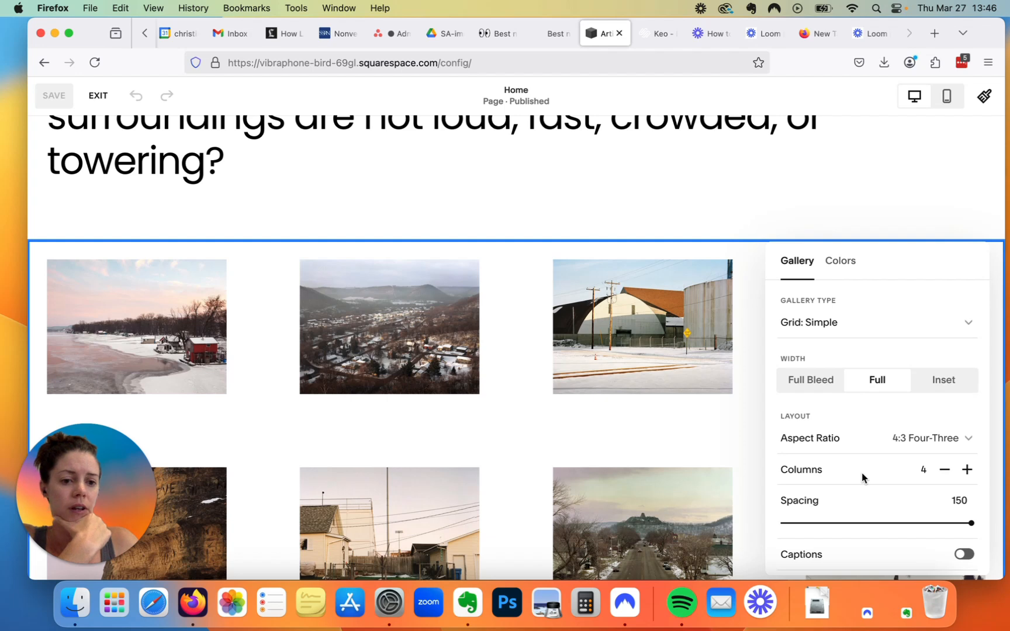
pyautogui.click(946, 472)
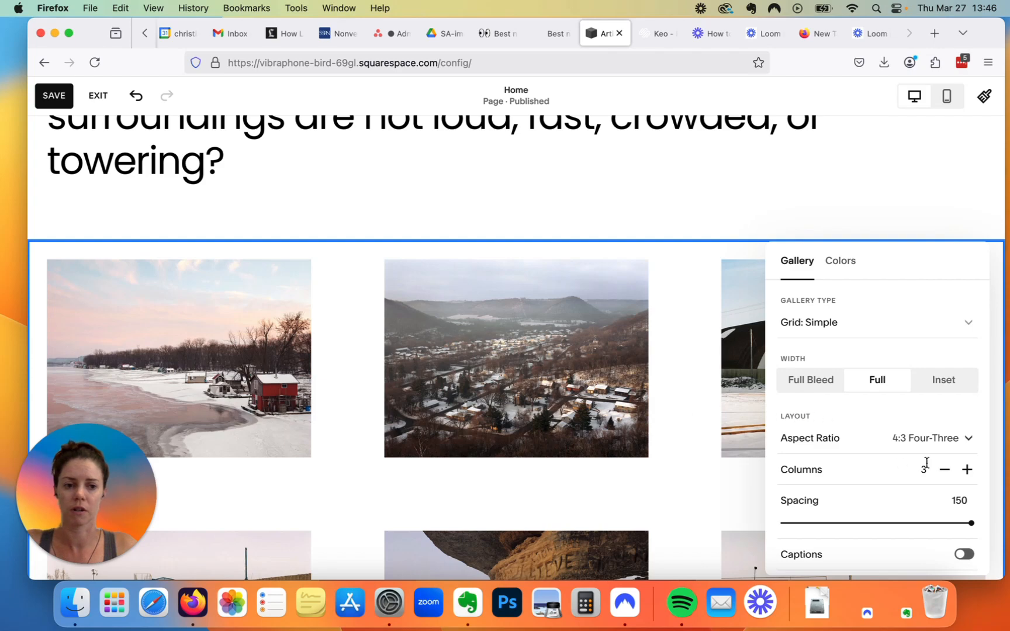
pyautogui.click(945, 470)
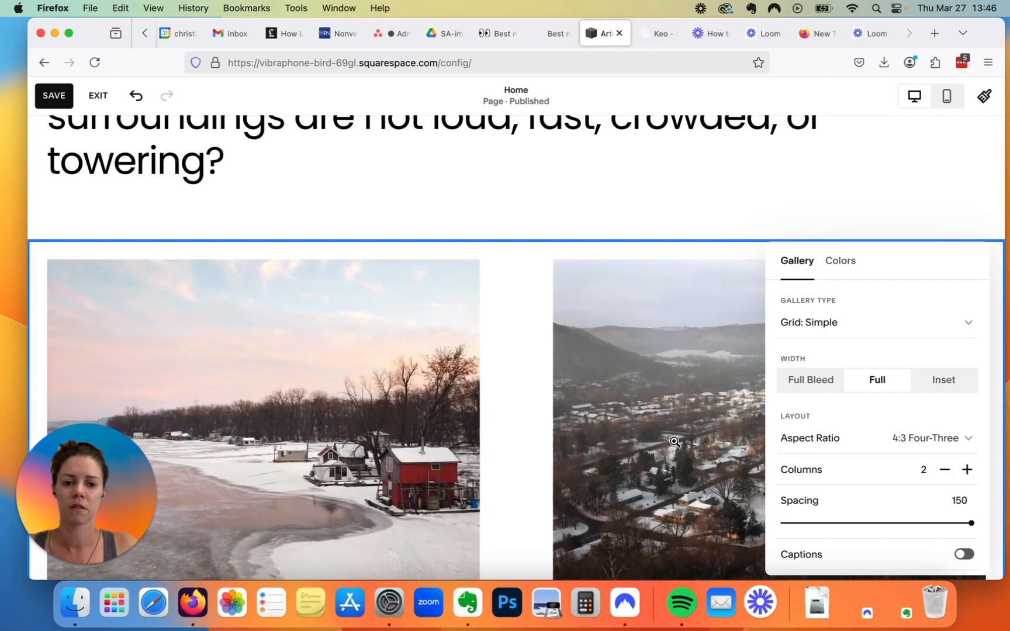
# Review the gallery's image rows across the Home page to examine the two-column layout
pyautogui.scroll(-5, 689, 393)
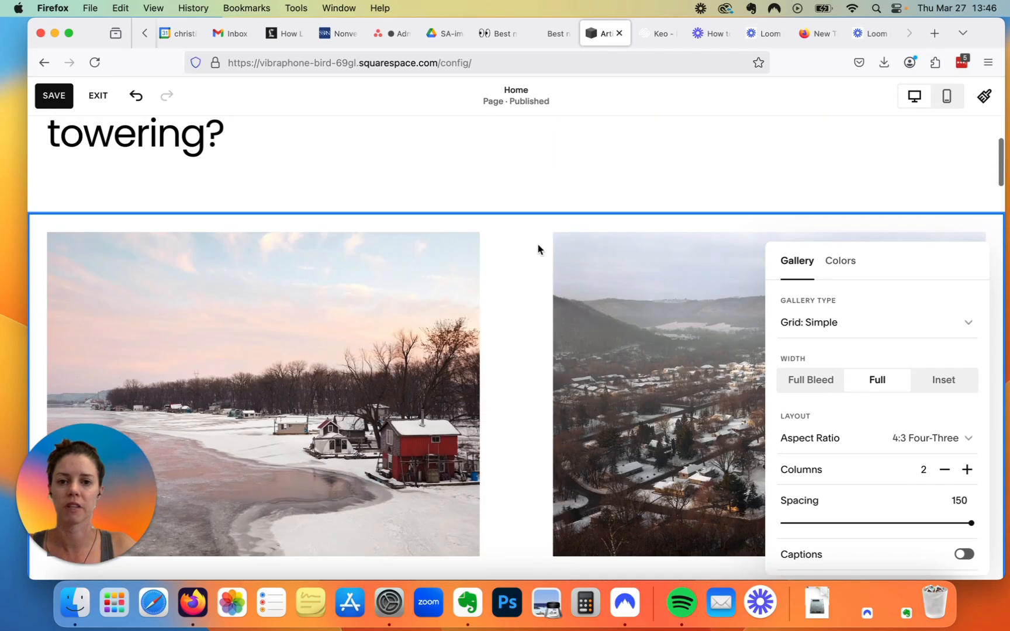
pyautogui.scroll(-10, 537, 251)
pyautogui.scroll(-3, 538, 251)
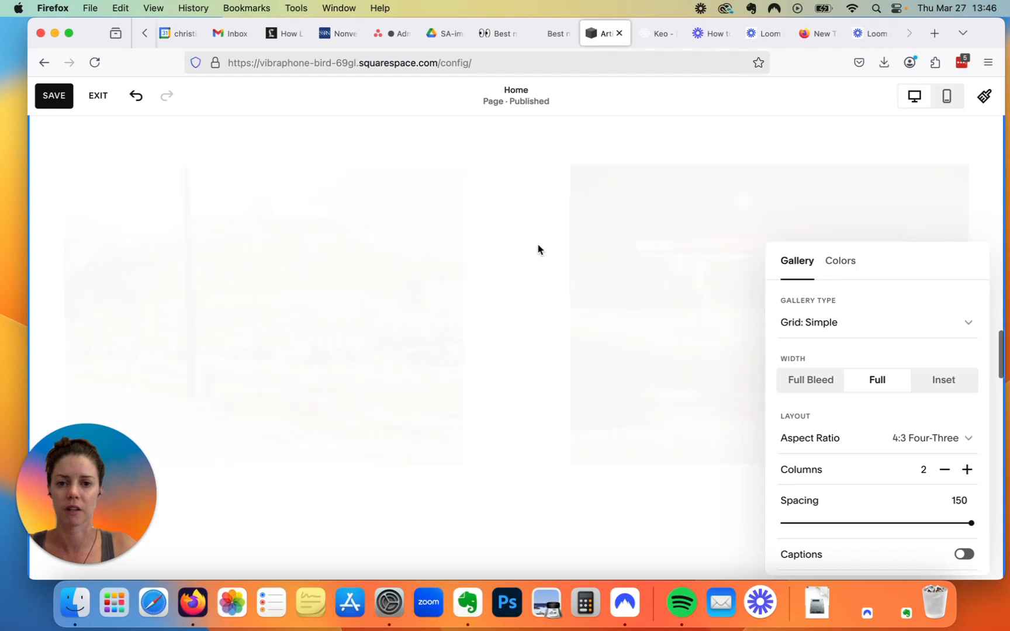
pyautogui.scroll(-5, 538, 250)
pyautogui.scroll(-5, 539, 251)
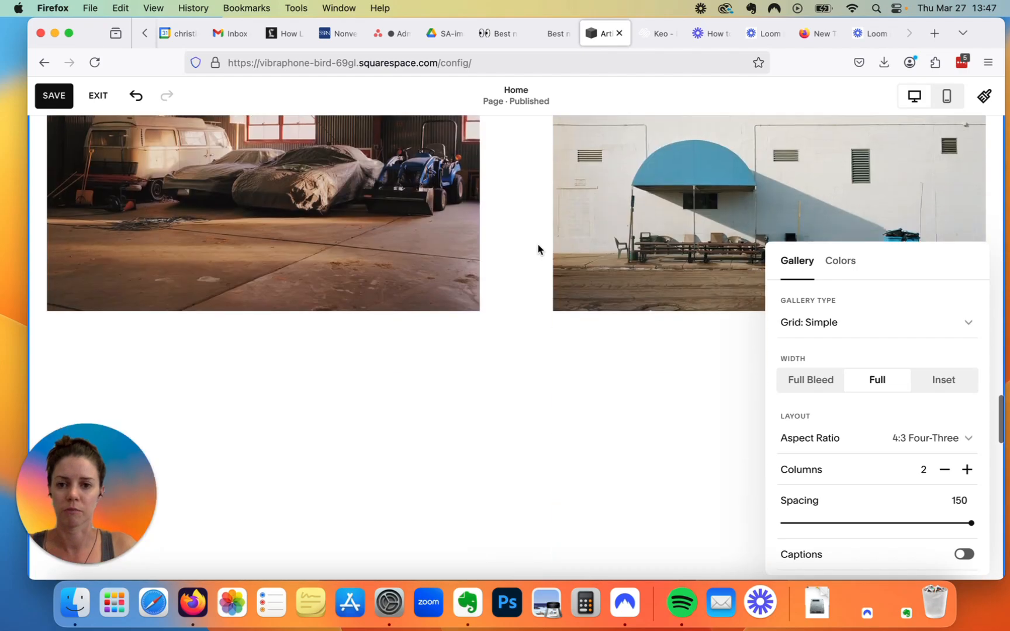
pyautogui.scroll(20, 539, 251)
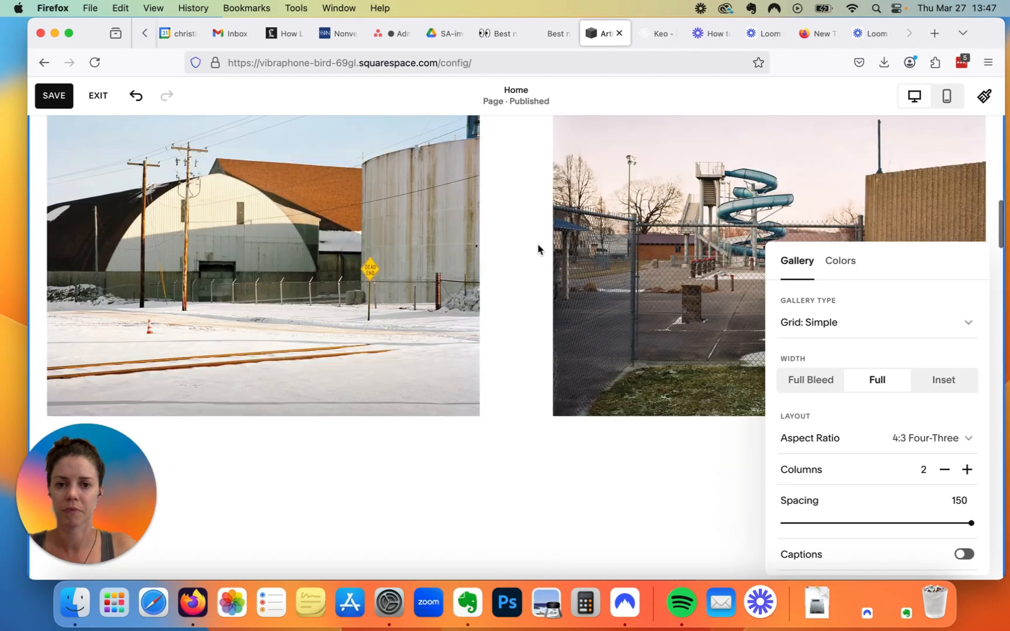
pyautogui.scroll(7, 538, 250)
pyautogui.scroll(3, 537, 250)
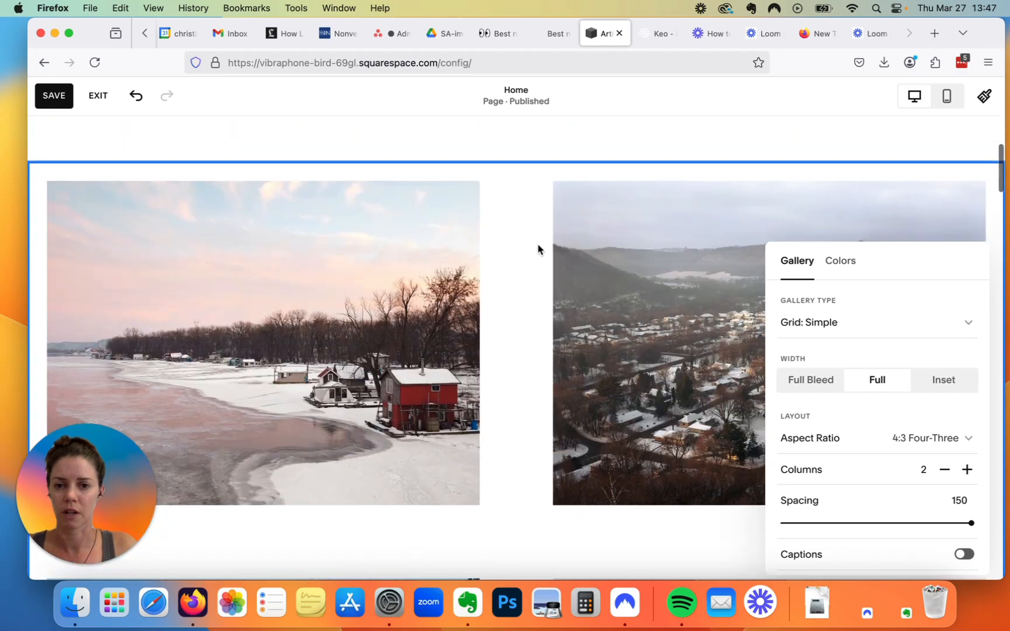
pyautogui.scroll(-7, 526, 332)
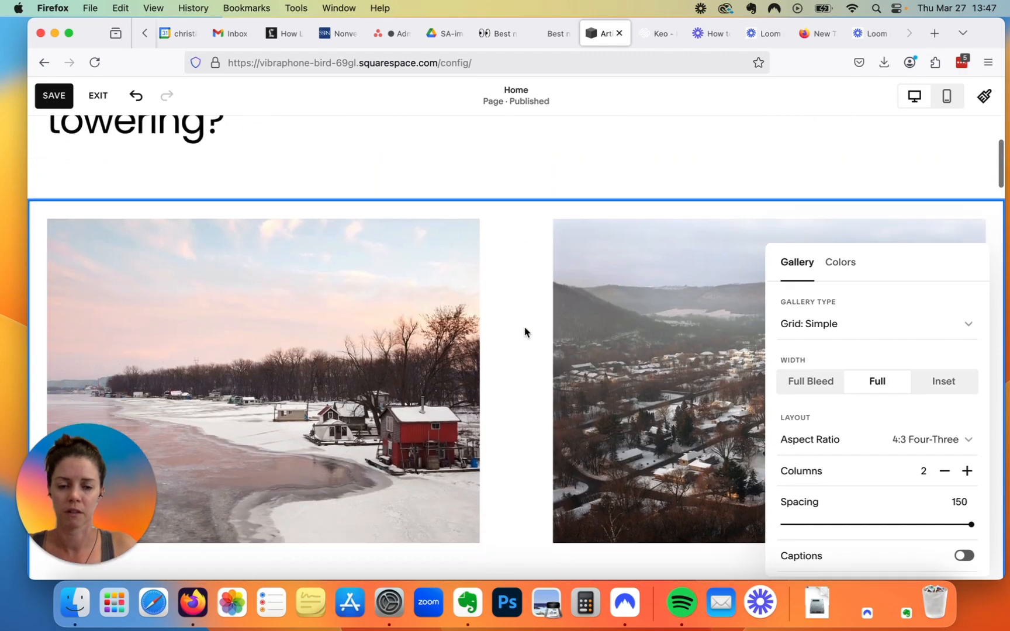
pyautogui.scroll(-2, 525, 331)
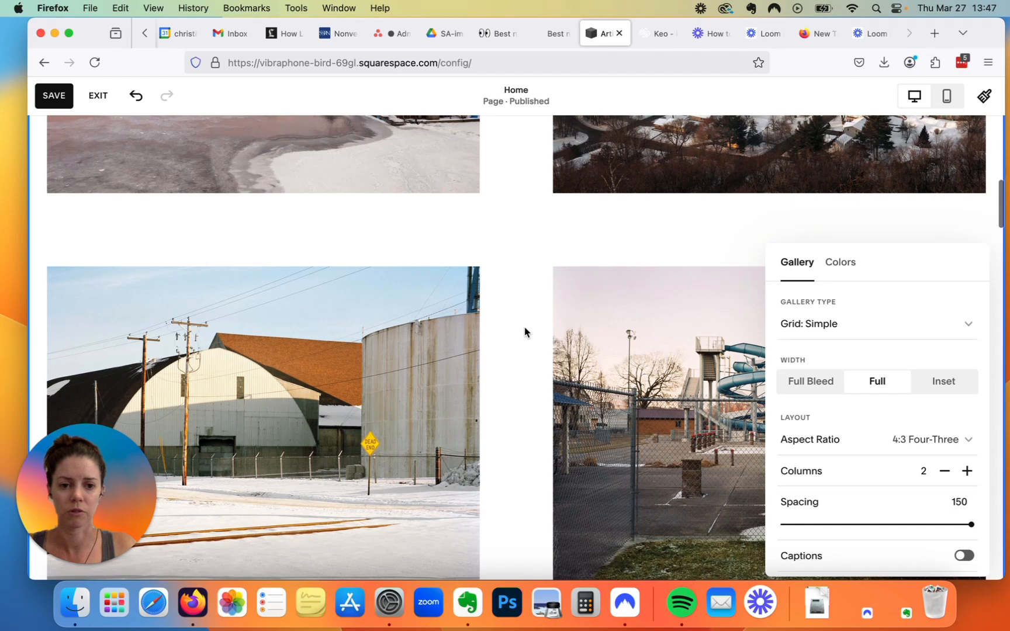
pyautogui.scroll(-5, 525, 331)
pyautogui.scroll(-3, 525, 332)
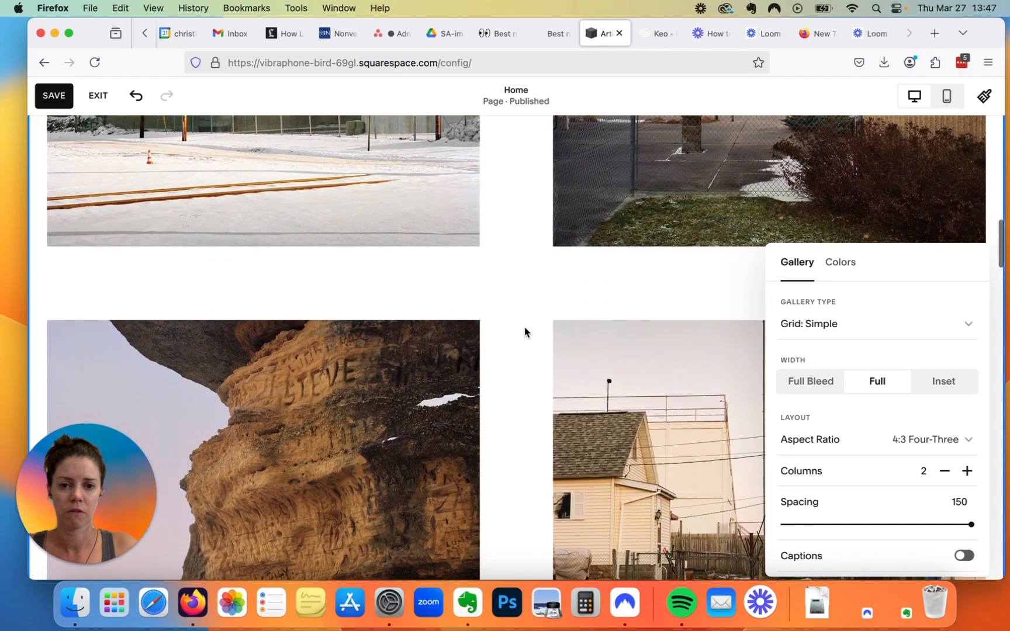
pyautogui.scroll(6, 525, 331)
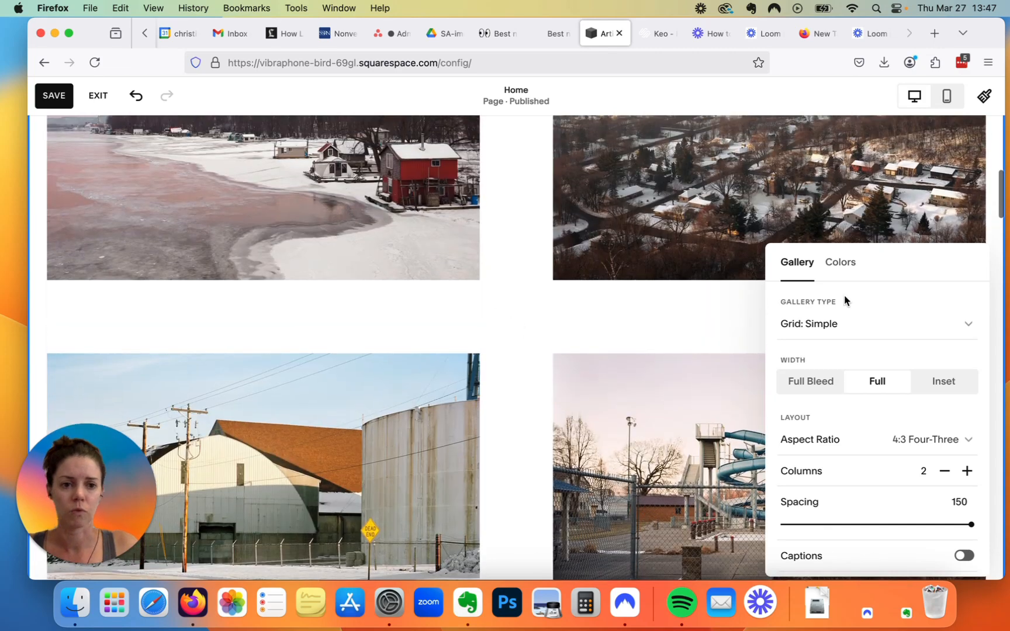
# Preview the gallery's first image, the frozen river with the red house, enlarged and close the preview
pyautogui.click(244, 208)
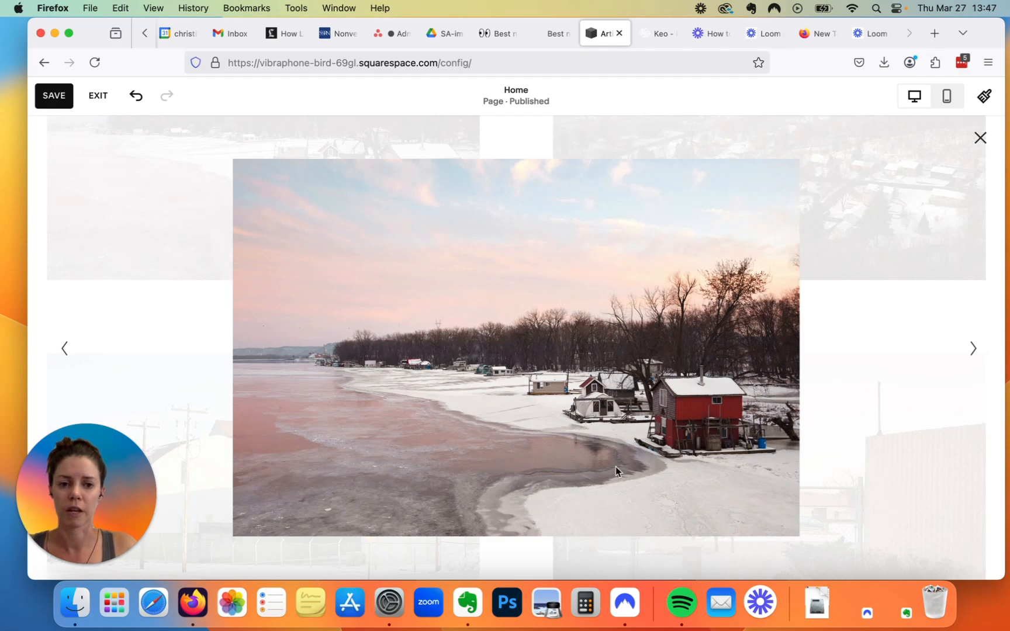
pyautogui.click(981, 144)
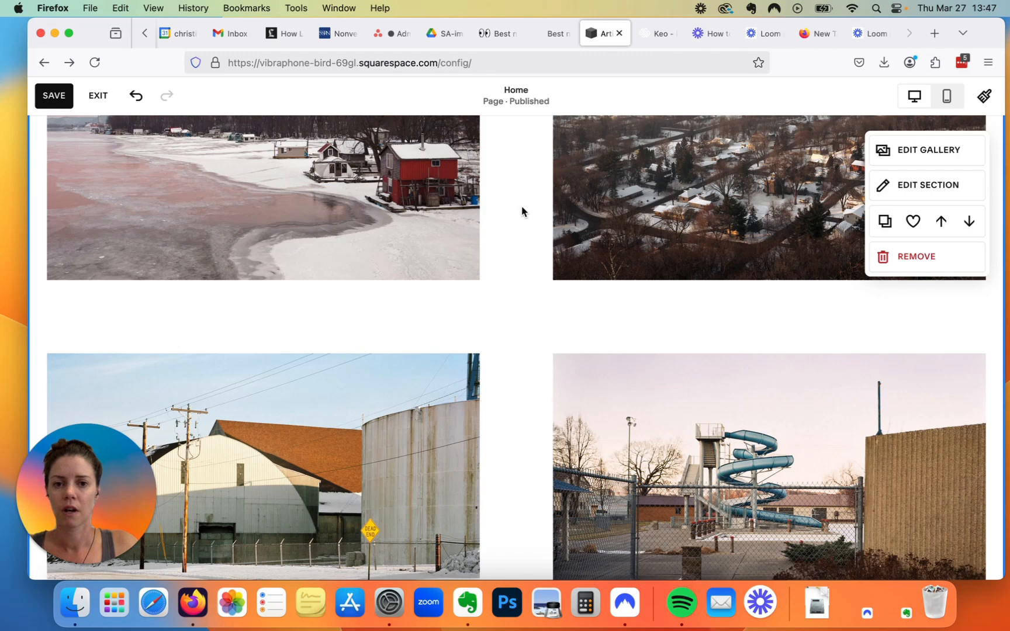
pyautogui.scroll(3, 523, 212)
pyautogui.scroll(3, 521, 212)
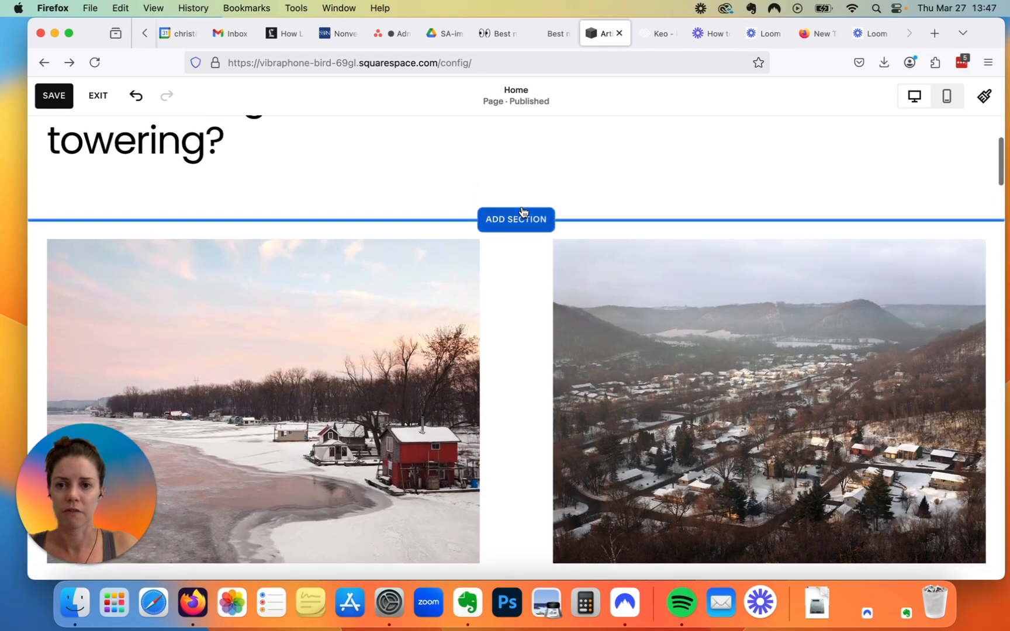
pyautogui.scroll(3, 528, 160)
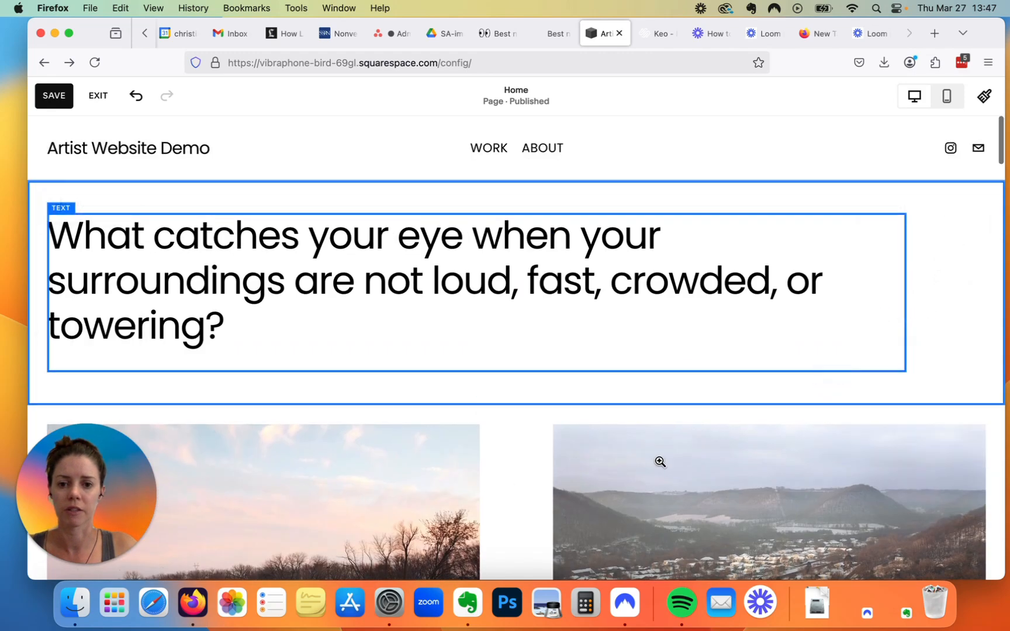
pyautogui.moveTo(490, 150)
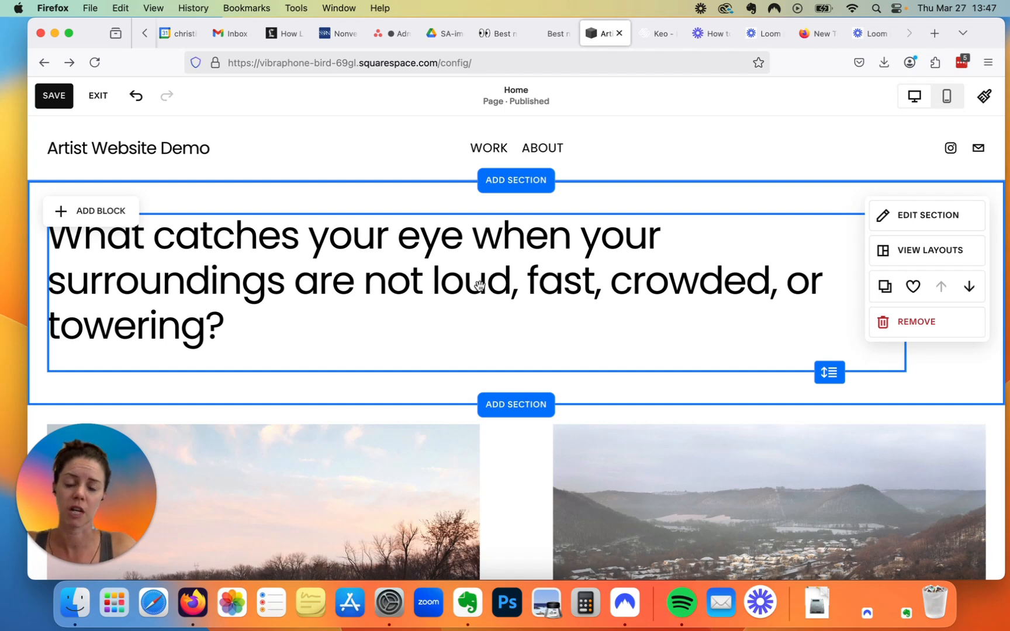
# Exit the Home page editor without saving the gallery changes
pyautogui.scroll(-5, 605, 475)
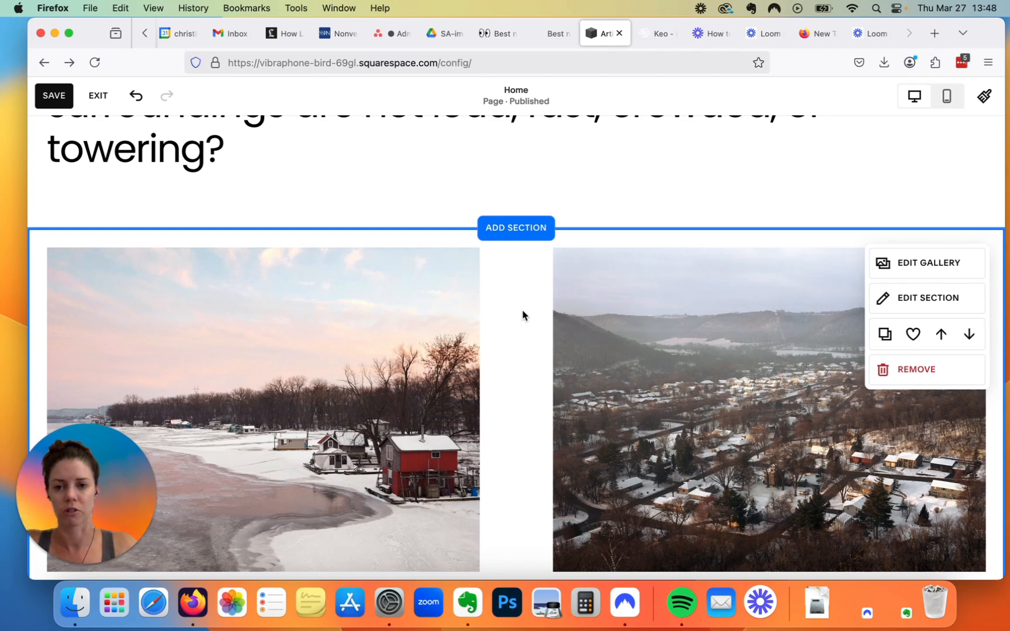
pyautogui.scroll(-2, 523, 316)
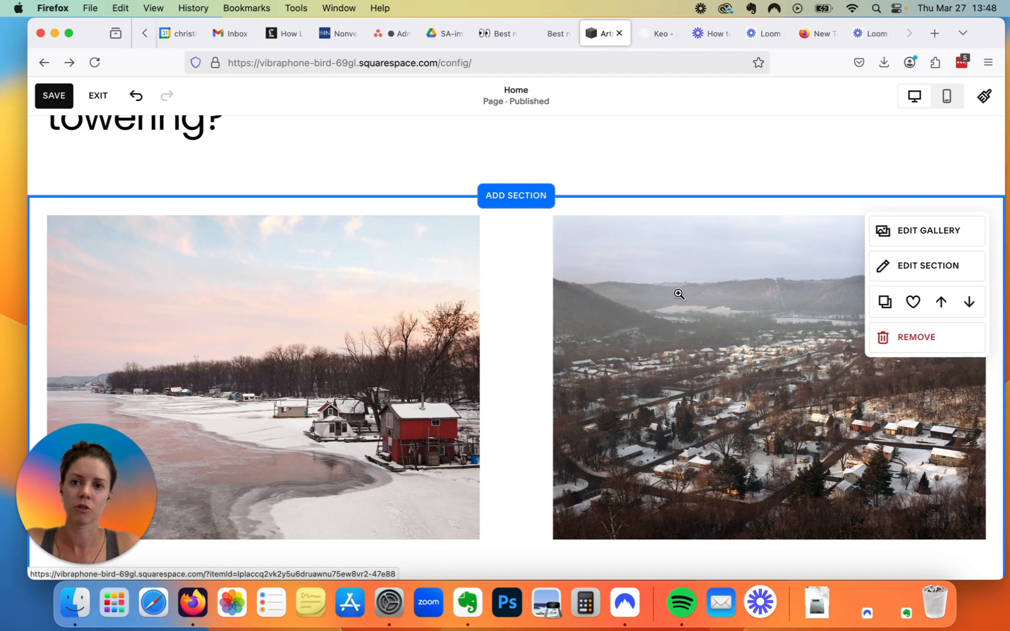
pyautogui.click(98, 98)
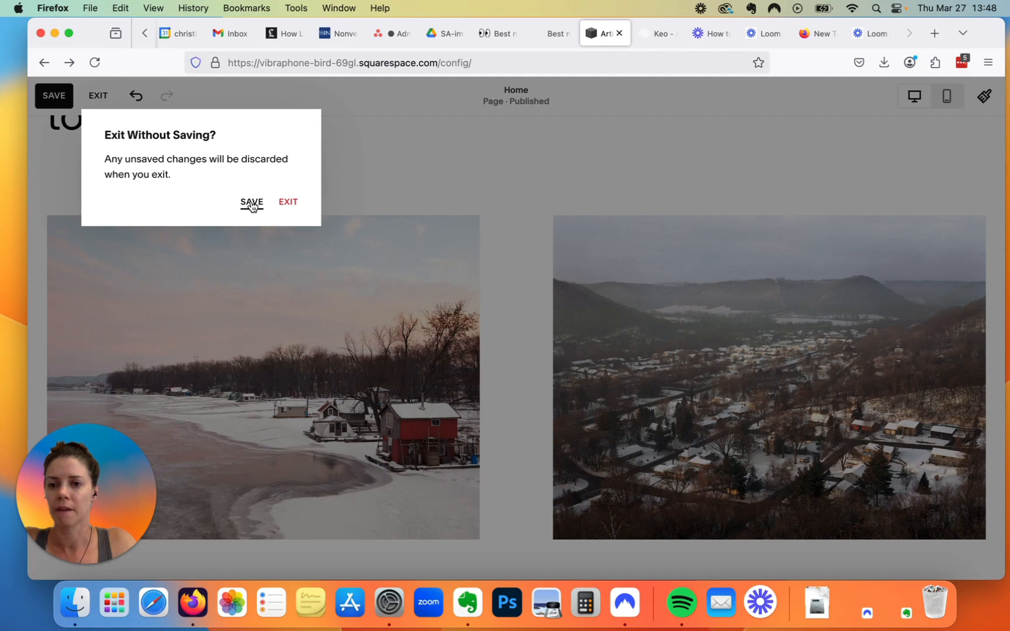
pyautogui.click(287, 205)
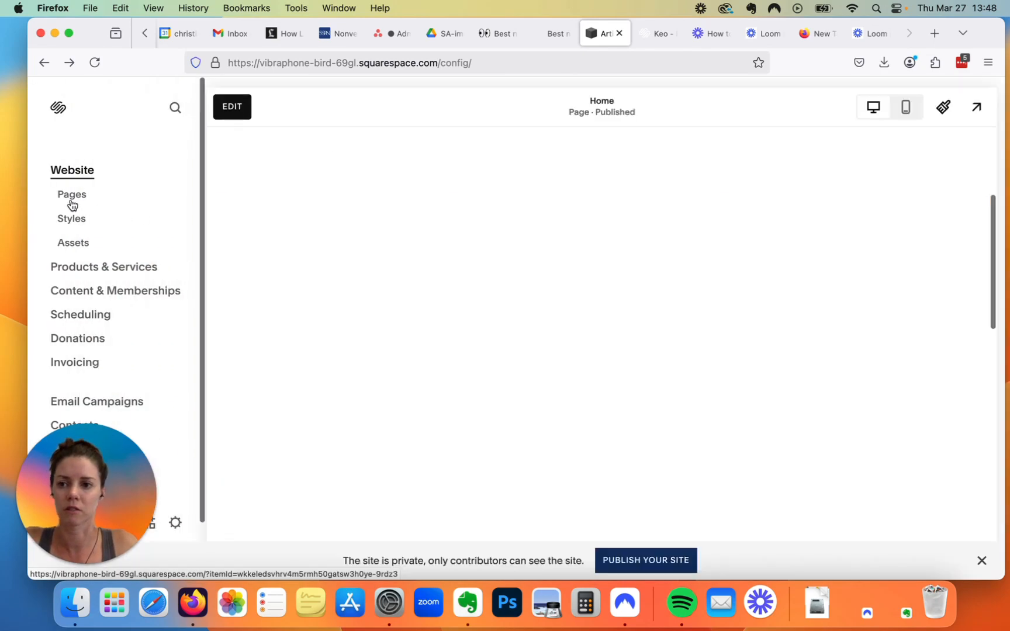
# Open the Glacier Repair project from the WORK portfolio page to view it, and return to the site's page list
pyautogui.click(72, 197)
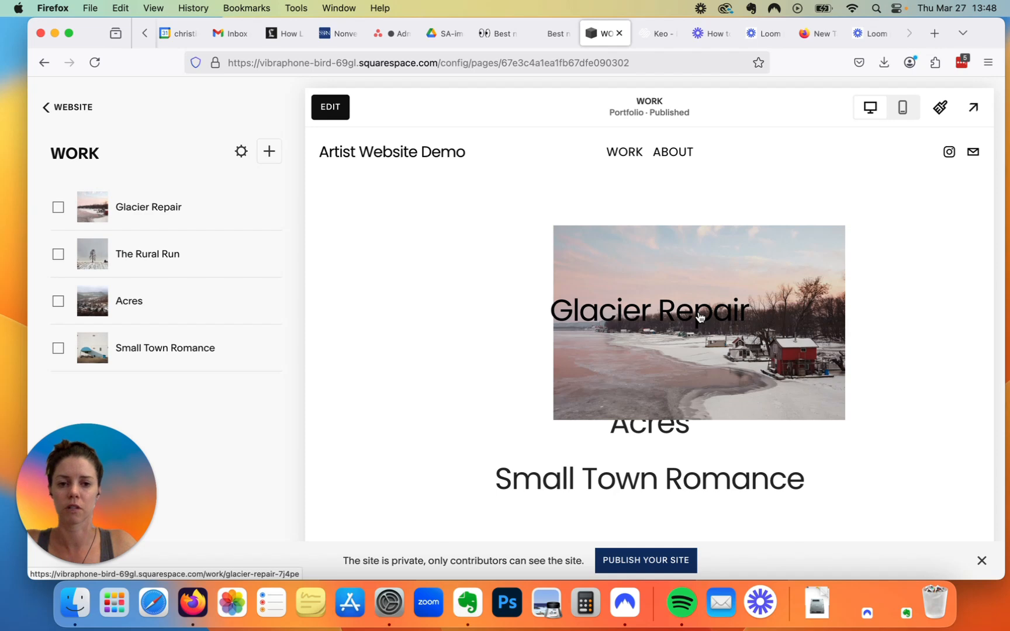
pyautogui.click(700, 317)
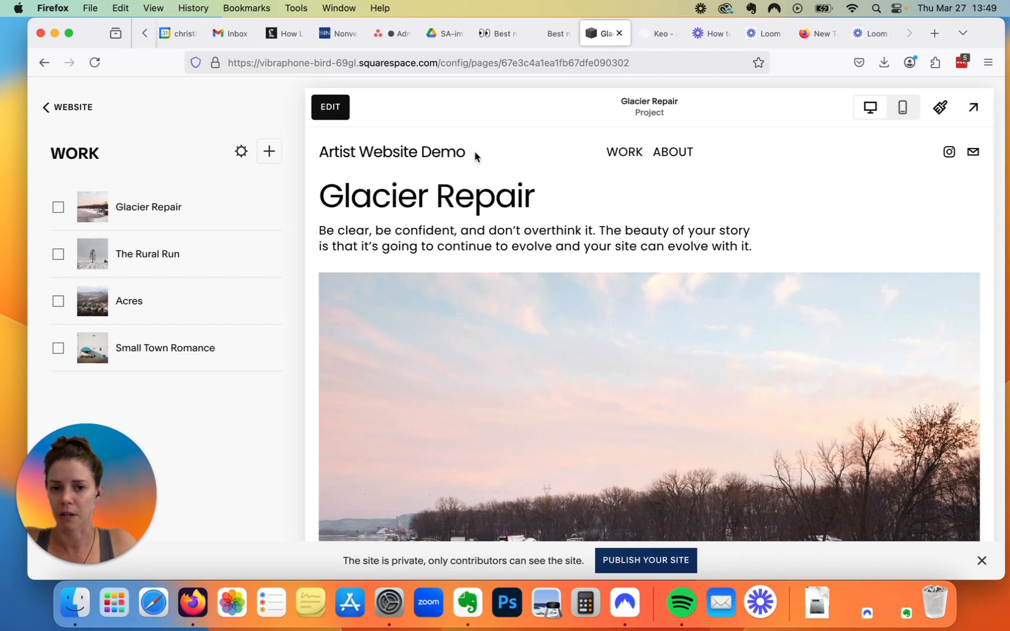
pyautogui.click(73, 111)
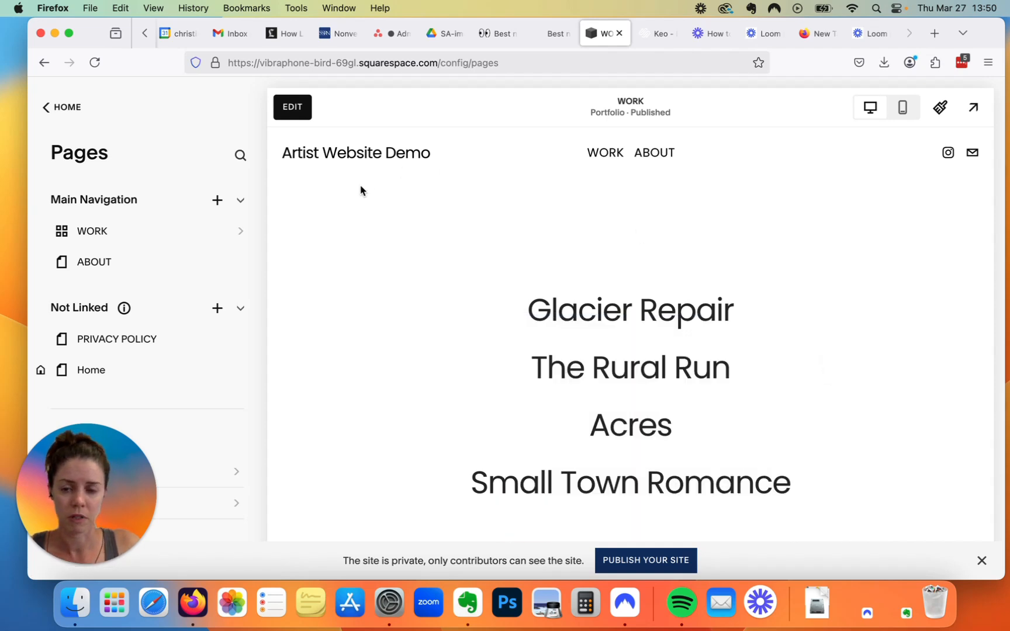
# Edit the WORK page's portfolio section and change its layout to Grid: Simple
pyautogui.click(292, 107)
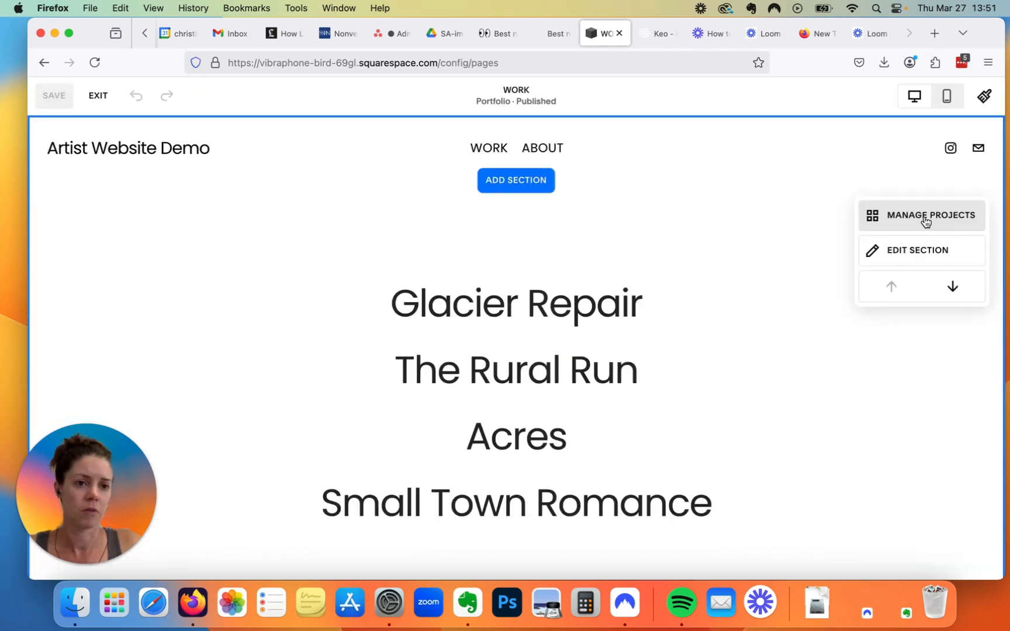
pyautogui.click(922, 257)
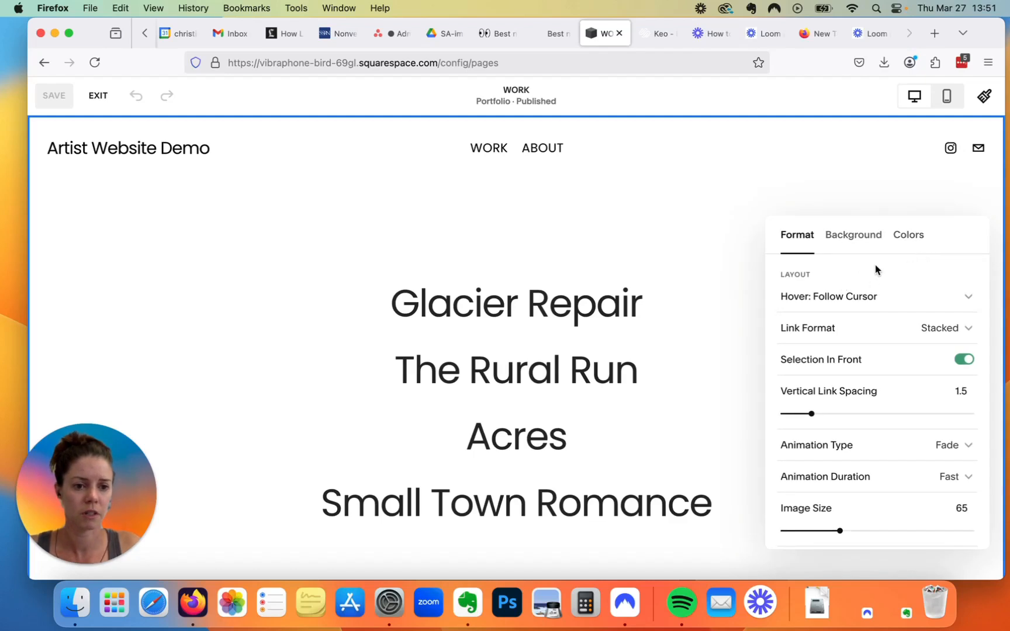
pyautogui.scroll(-1, 862, 380)
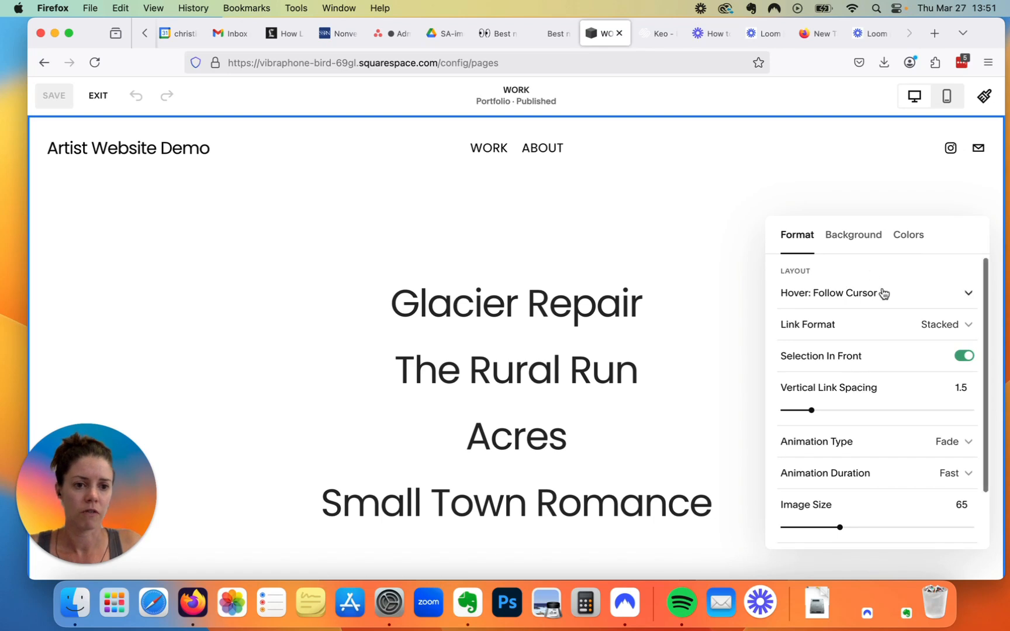
pyautogui.click(969, 298)
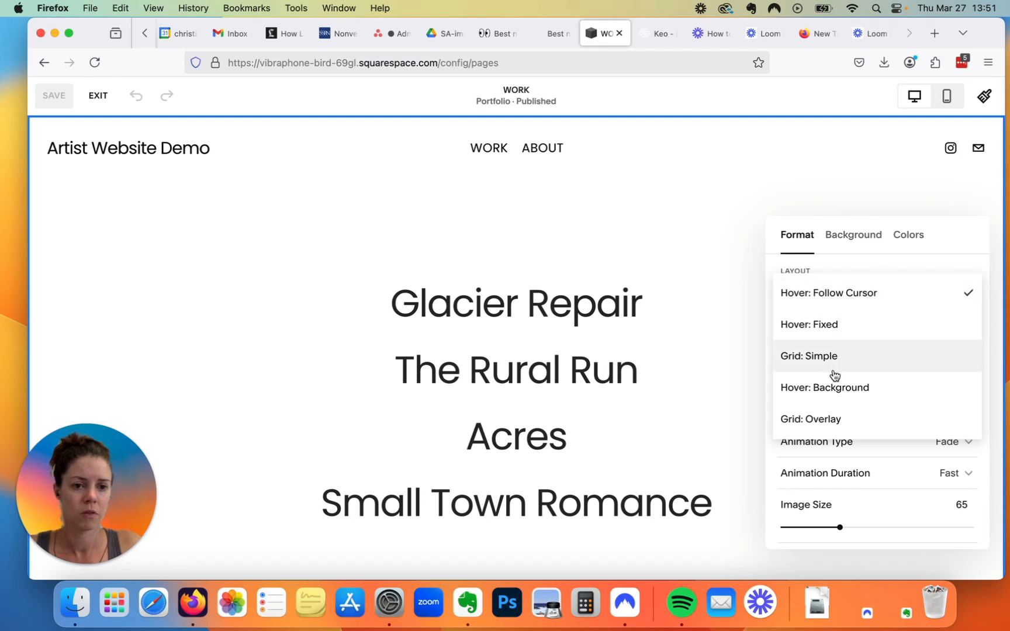
pyautogui.click(819, 356)
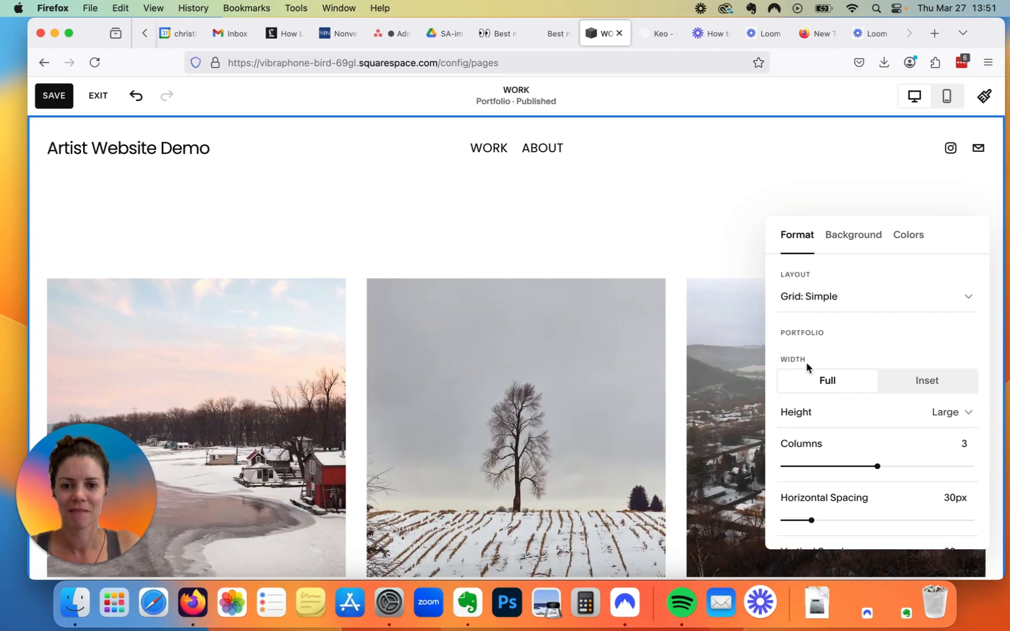
pyautogui.scroll(-5, 619, 473)
pyautogui.scroll(-3, 620, 474)
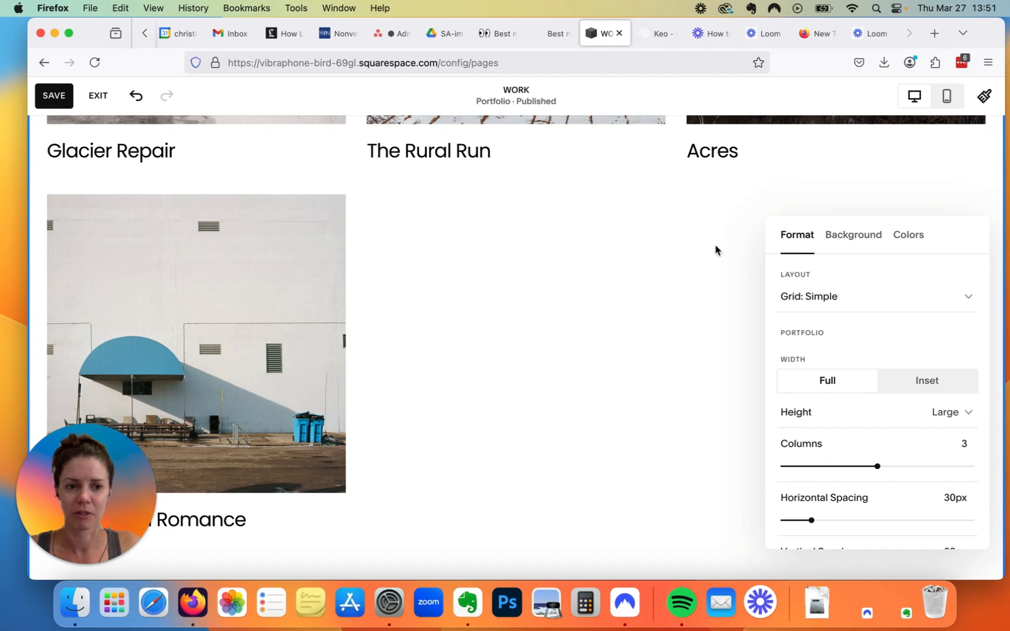
# Try the Hover: Background layout on the WORK portfolio section, and switch it back to Grid: Simple
pyautogui.click(969, 298)
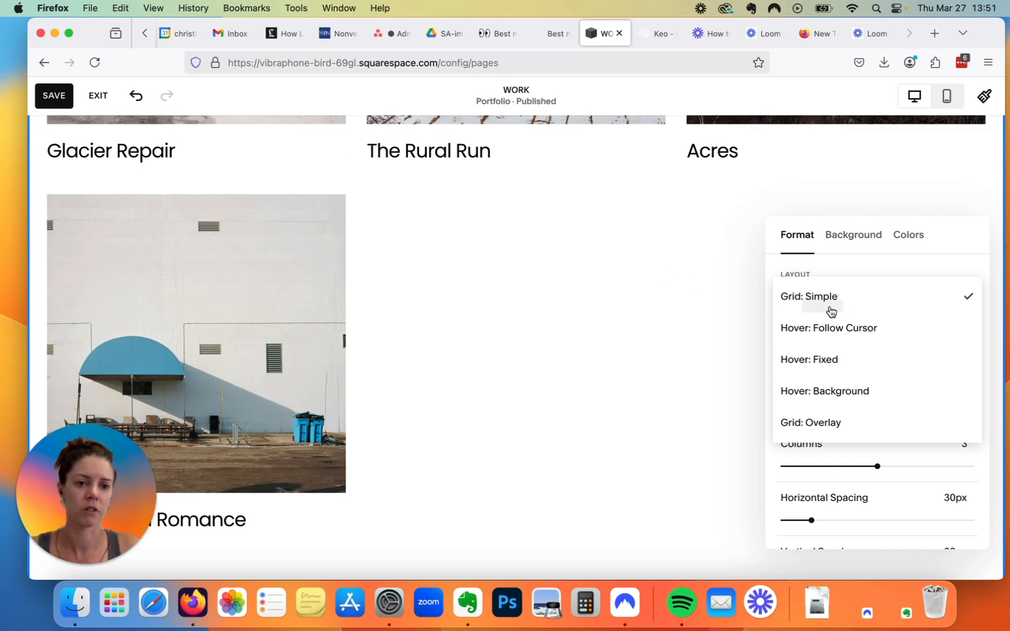
pyautogui.click(843, 392)
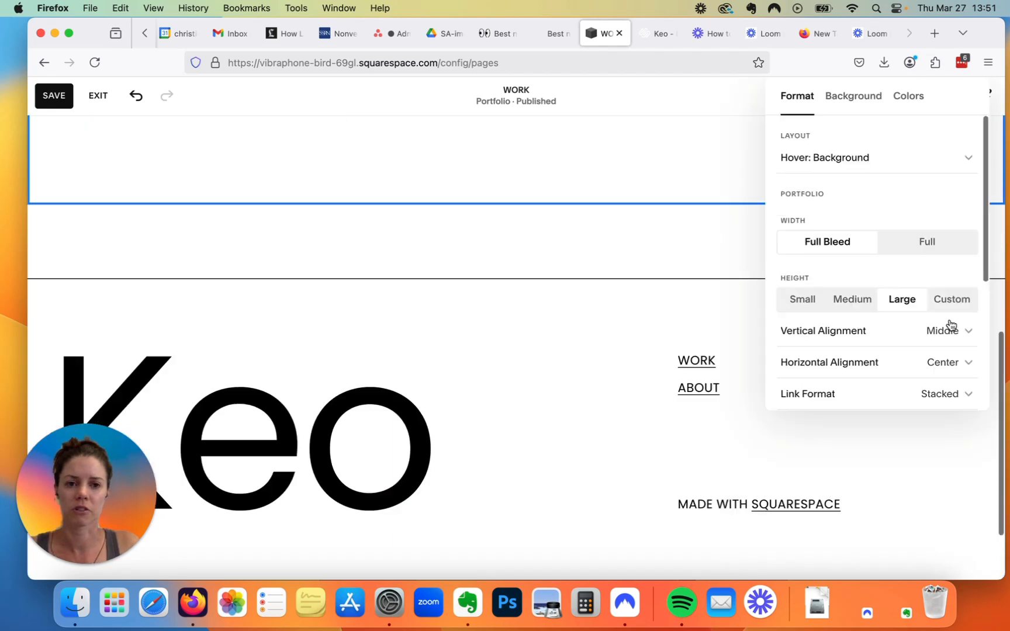
pyautogui.click(968, 160)
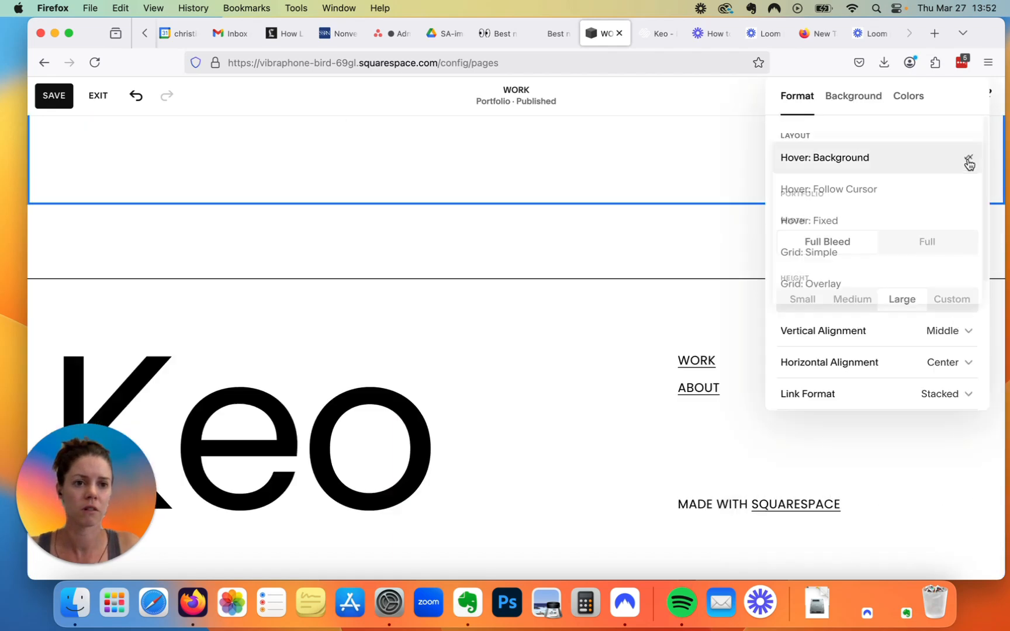
pyautogui.click(835, 264)
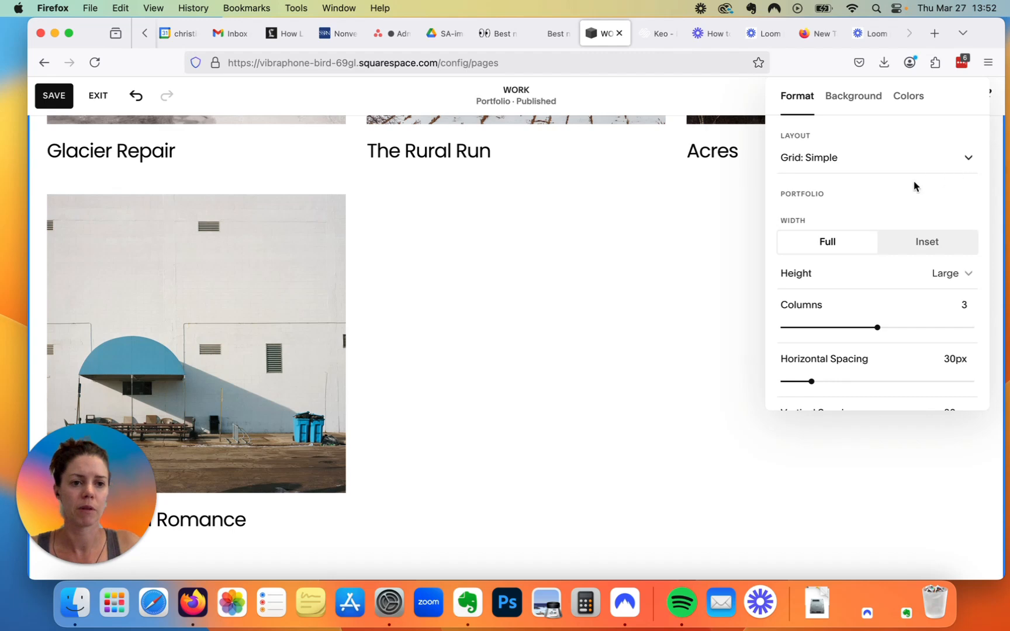
# Try the Medium height on the WORK portfolio section, and restore the height to Large
pyautogui.click(972, 274)
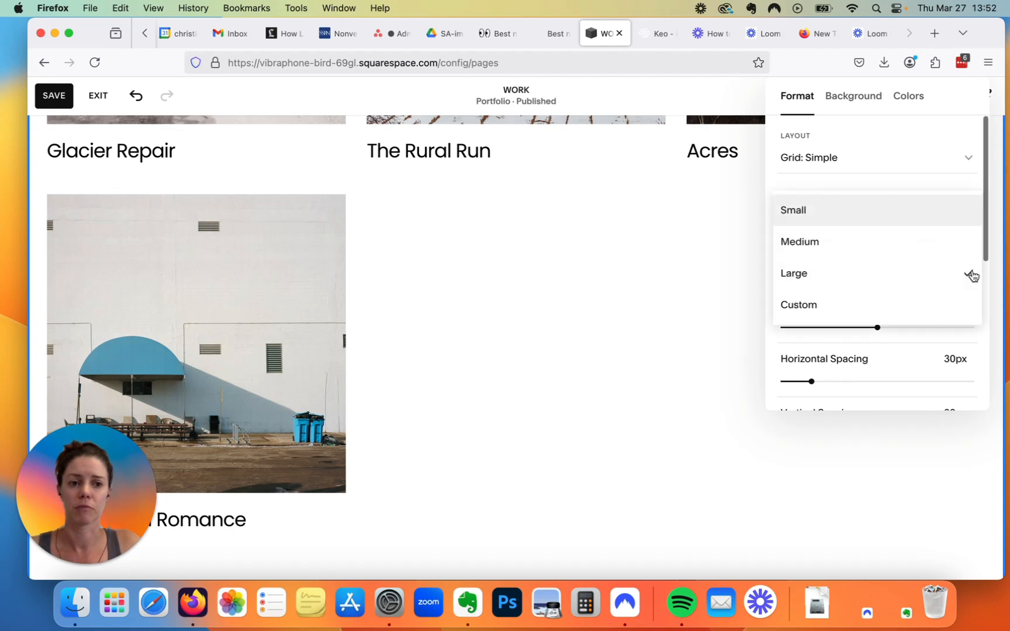
pyautogui.click(860, 241)
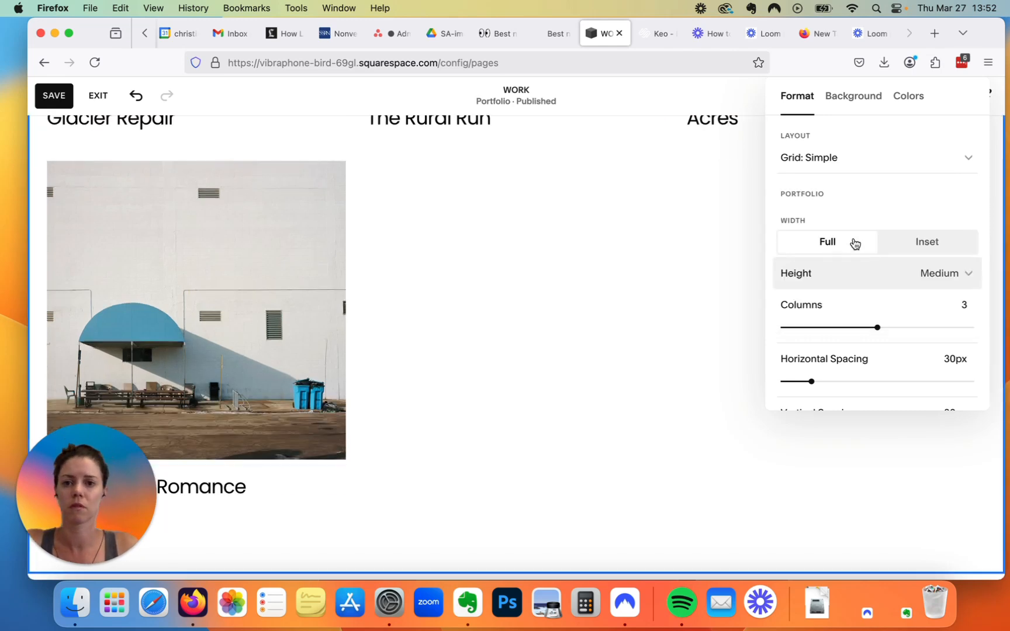
pyautogui.click(968, 276)
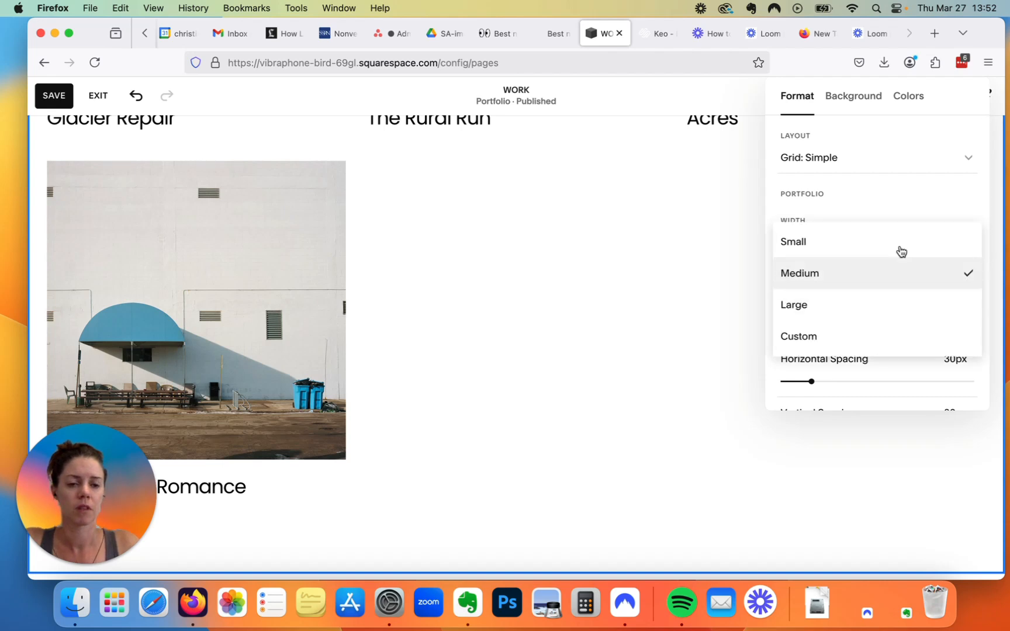
pyautogui.click(886, 323)
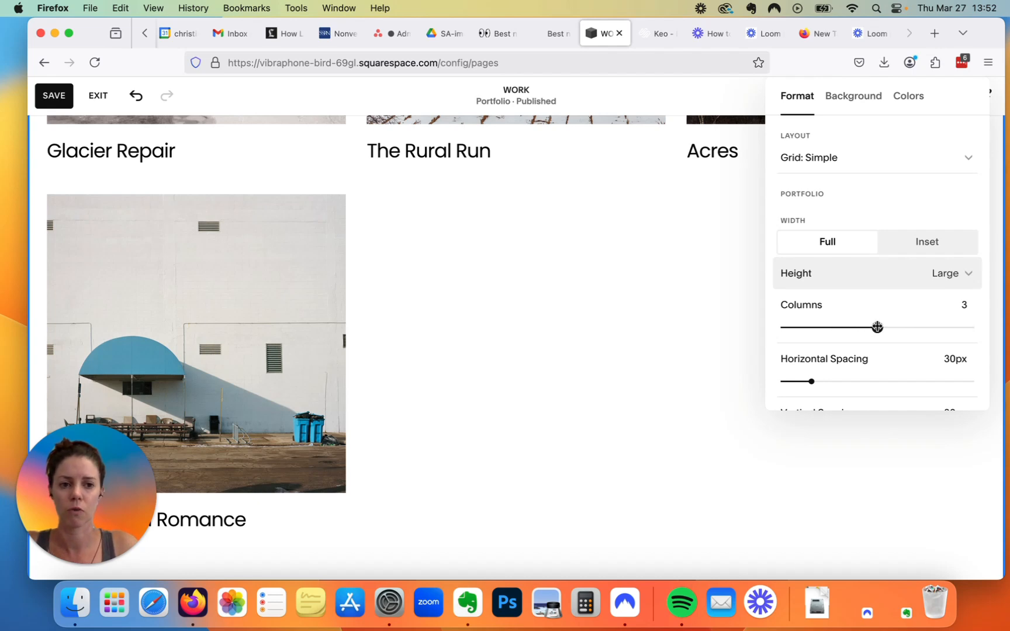
# Set the WORK portfolio grid to 2 columns and check the project images across the page
pyautogui.moveTo(877, 327); pyautogui.dragTo(798, 327)
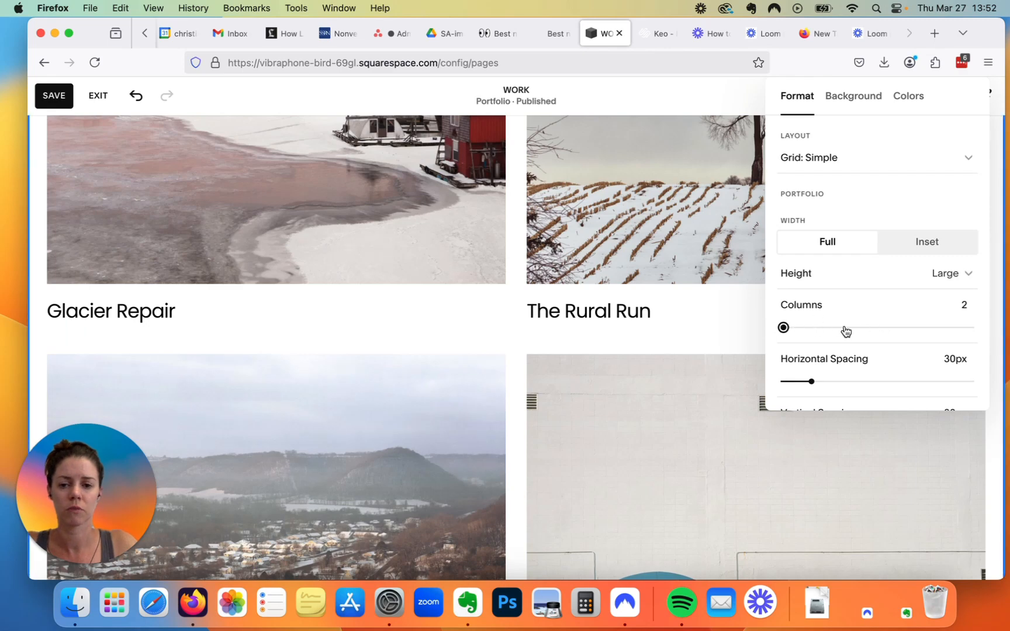
pyautogui.scroll(10, 525, 234)
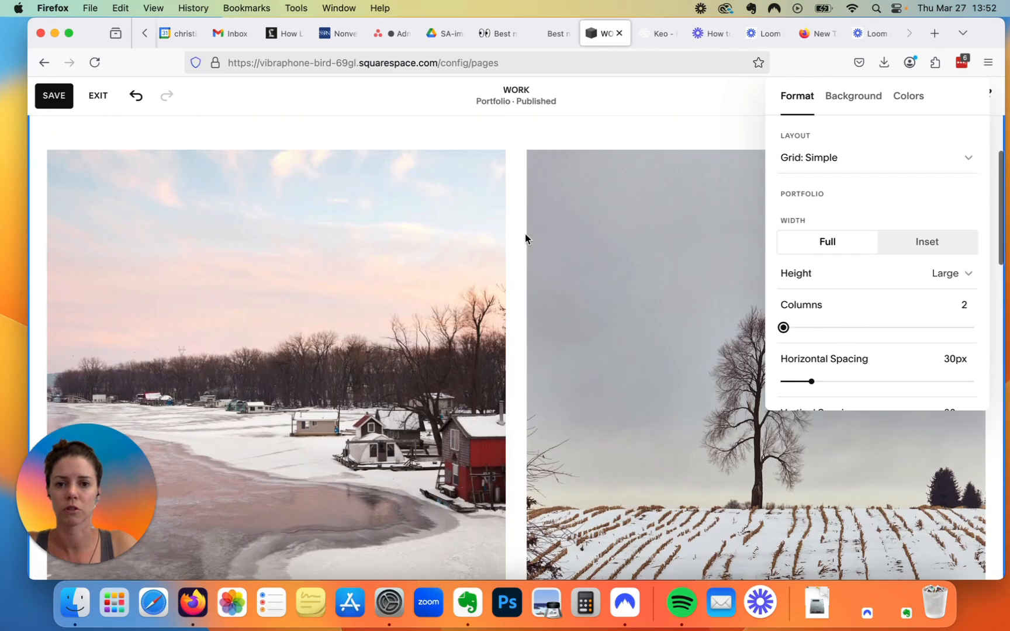
pyautogui.scroll(-10, 525, 236)
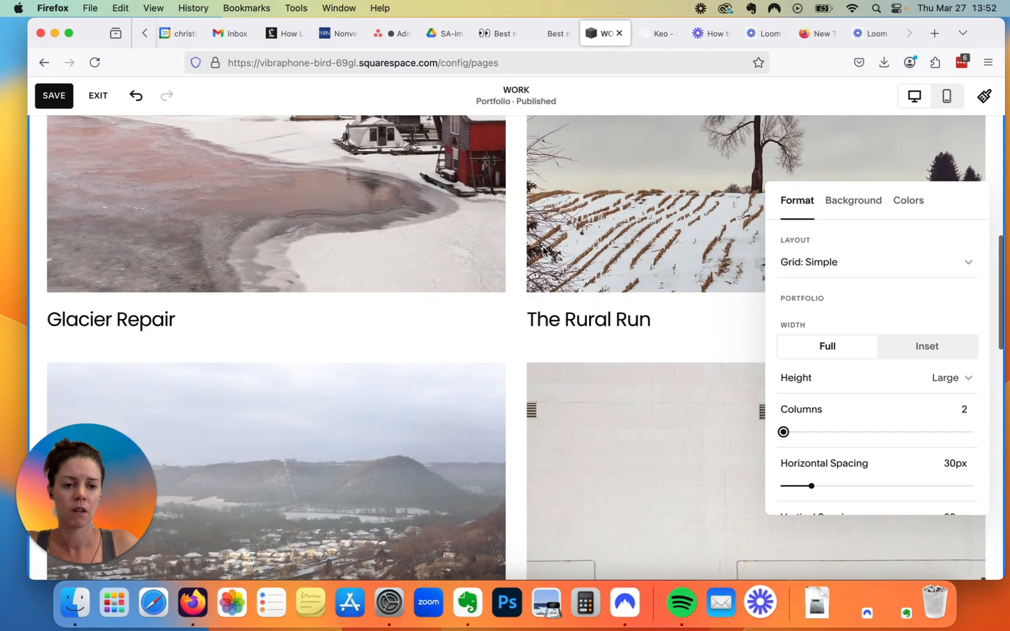
# Set both the horizontal and vertical spacing of the WORK portfolio grid to 100px
pyautogui.scroll(-3, 879, 470)
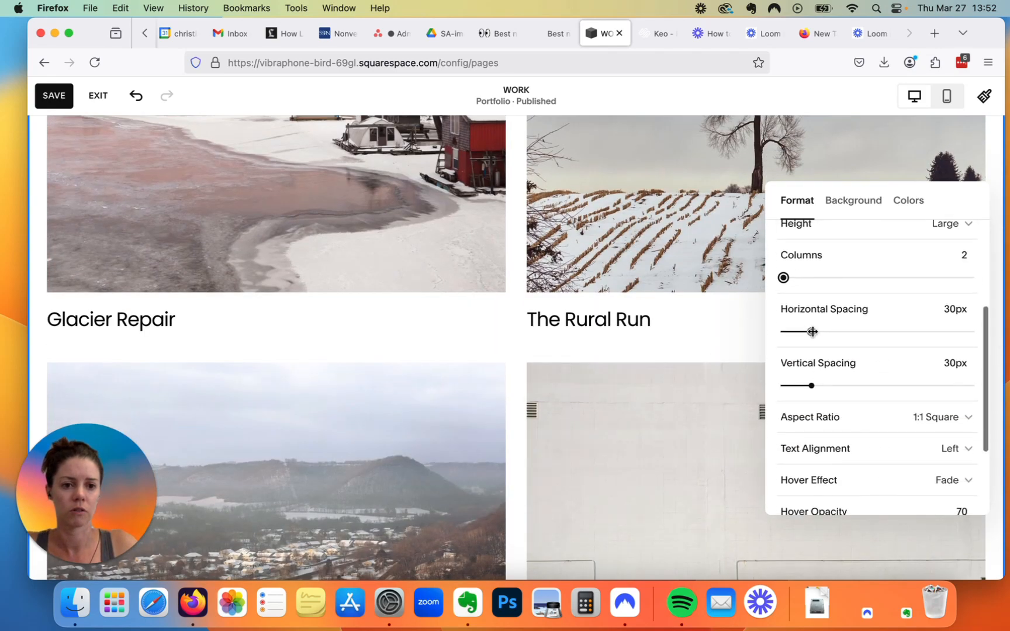
pyautogui.click(862, 331)
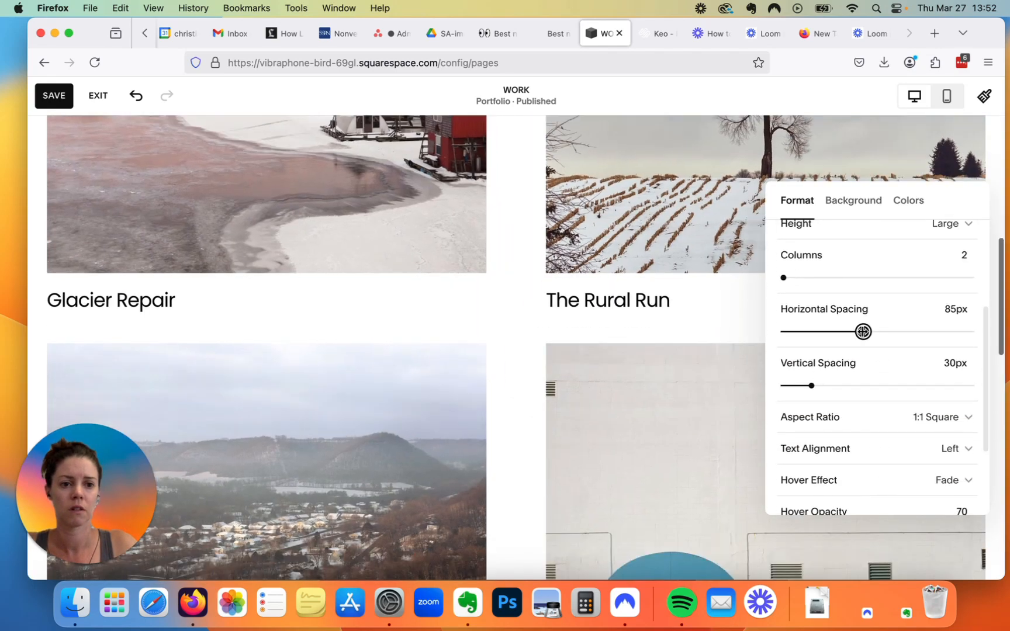
pyautogui.moveTo(863, 332)
pyautogui.mouseDown()
pyautogui.moveTo(885, 339)
pyautogui.moveTo(877, 339)
pyautogui.mouseUp()
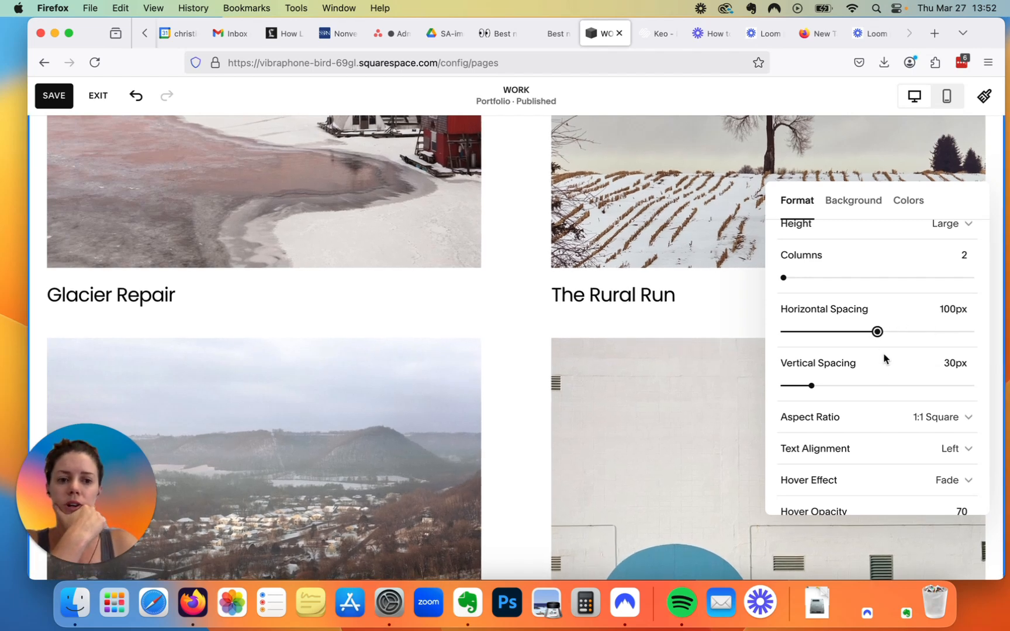
pyautogui.moveTo(811, 386); pyautogui.dragTo(878, 385)
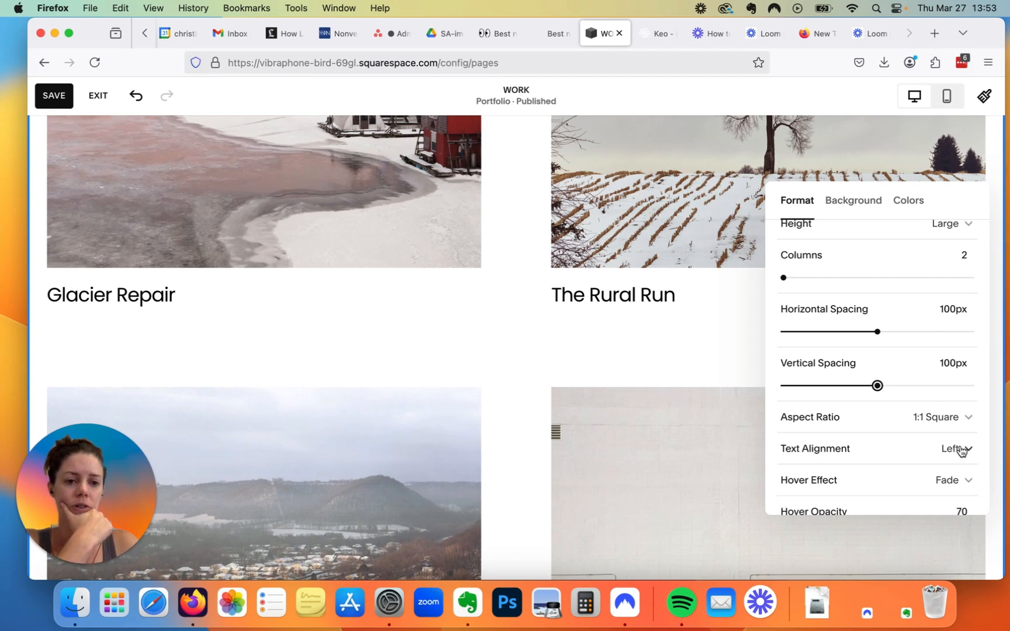
# Examine the portfolio section's remaining format options, its background media choices and its color themes
pyautogui.scroll(-4, 958, 451)
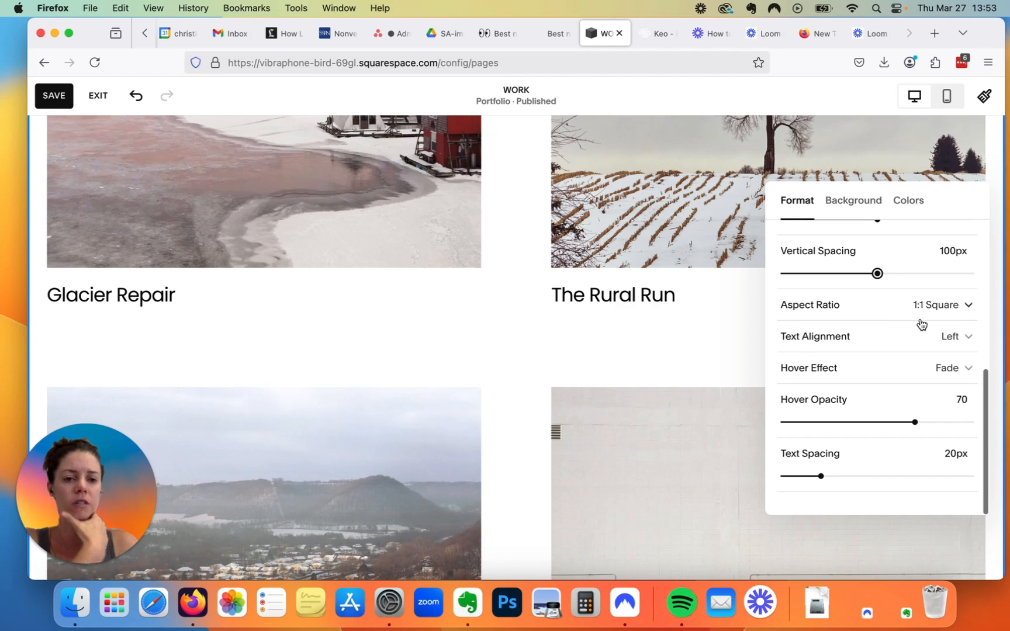
pyautogui.scroll(-2, 910, 381)
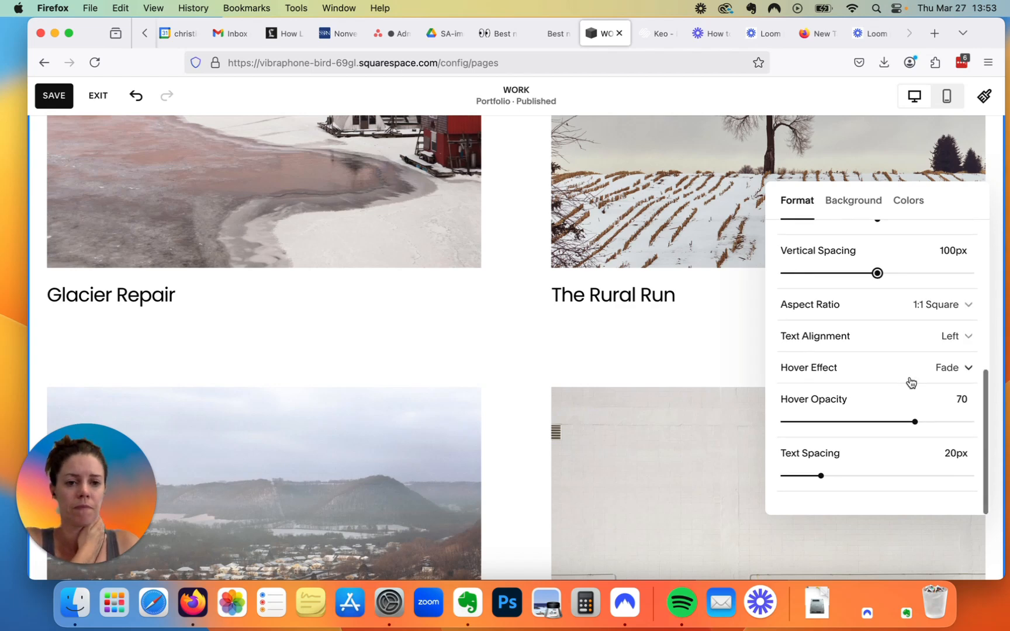
pyautogui.scroll(-1, 846, 385)
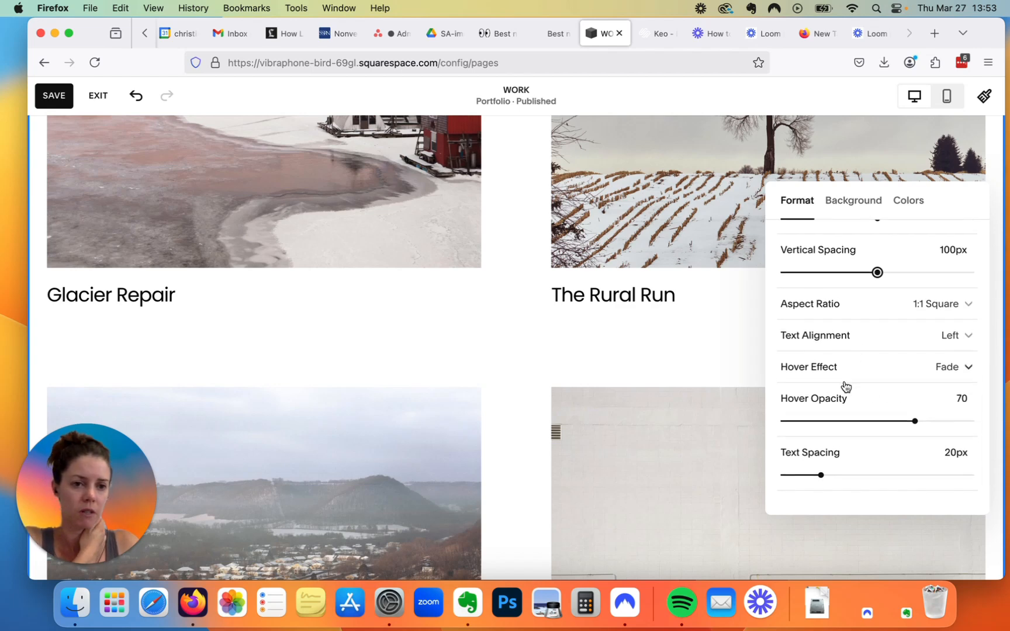
pyautogui.click(859, 203)
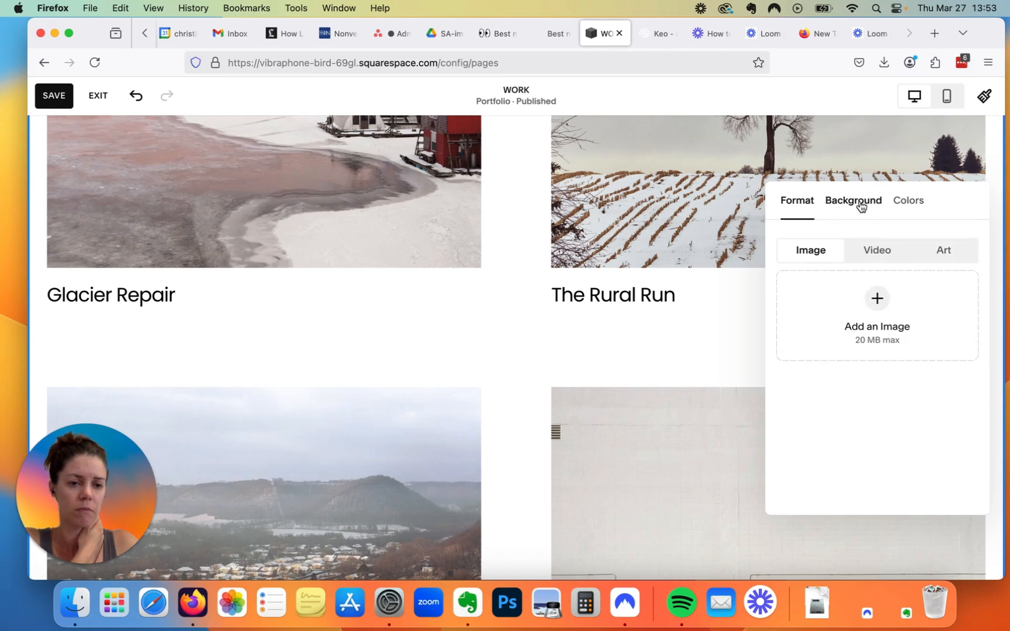
pyautogui.click(910, 207)
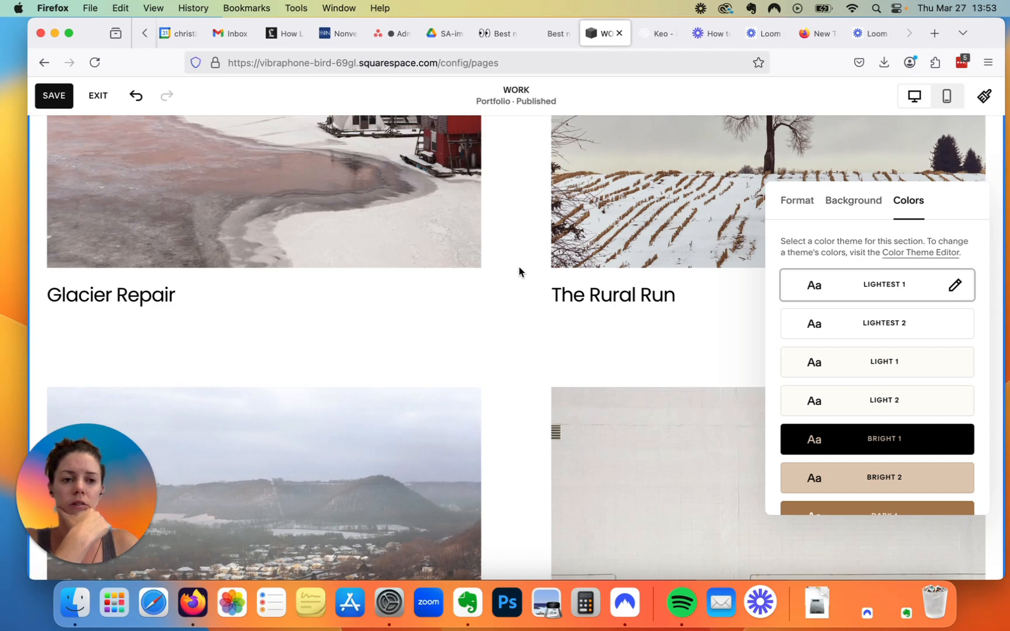
# Check the portfolio grid on the WORK page, close the section settings and save the page
pyautogui.scroll(5, 519, 267)
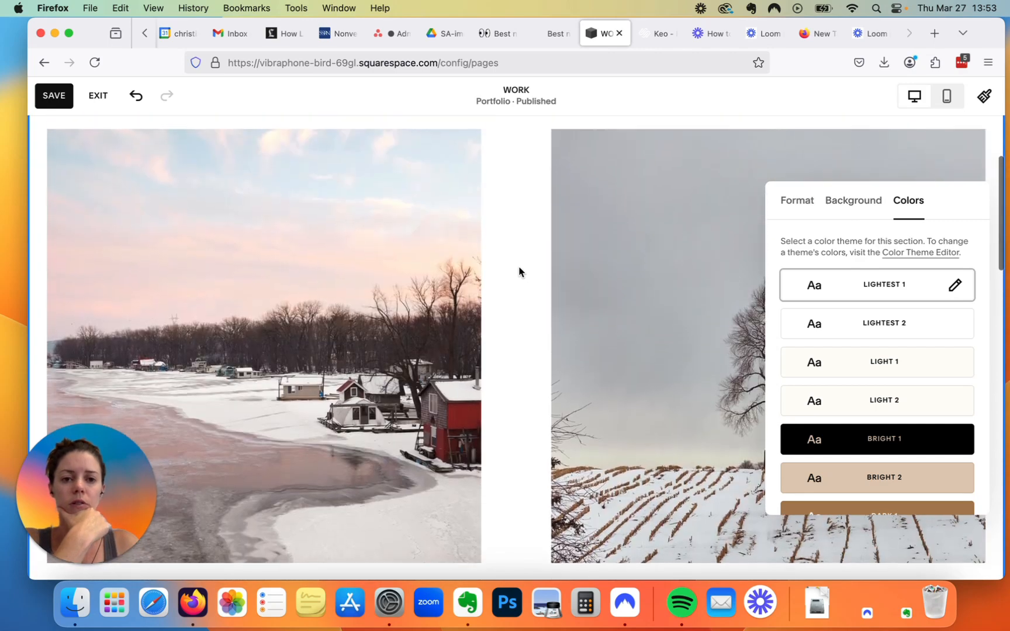
pyautogui.scroll(3, 519, 268)
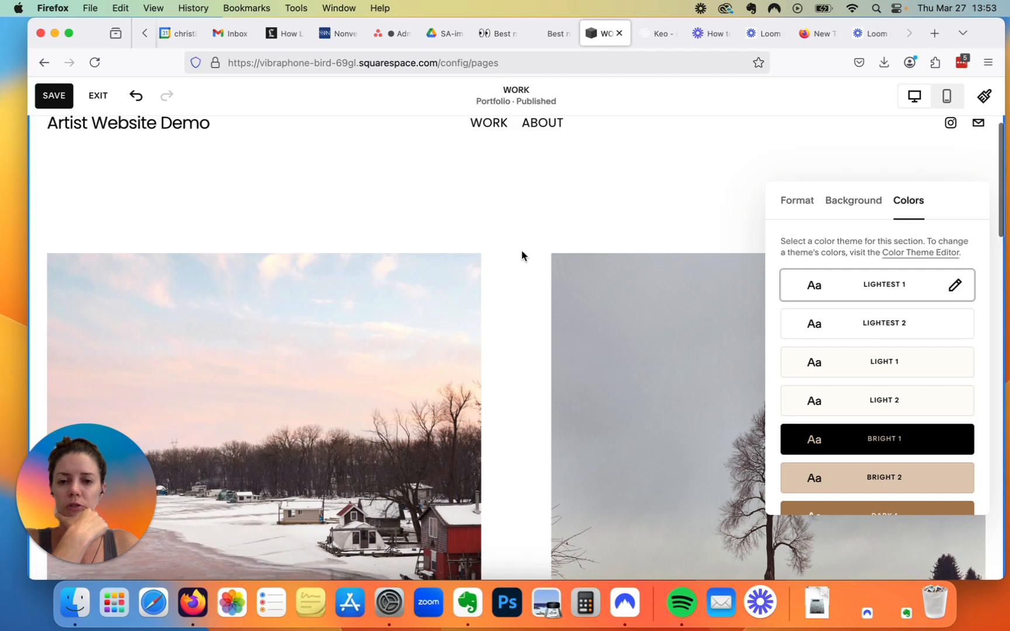
pyautogui.scroll(-3, 517, 275)
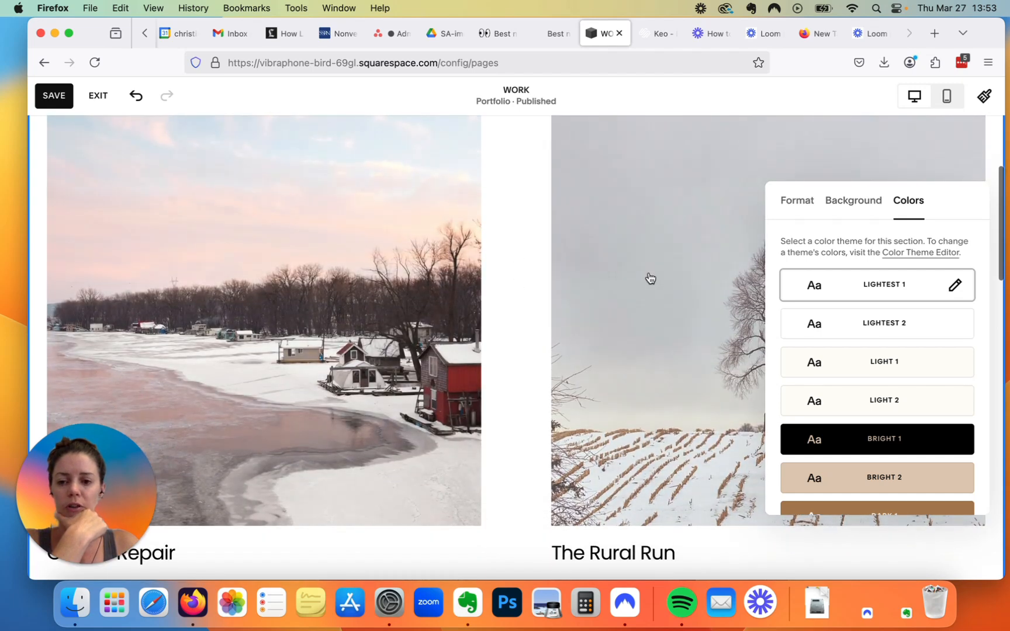
pyautogui.click(514, 217)
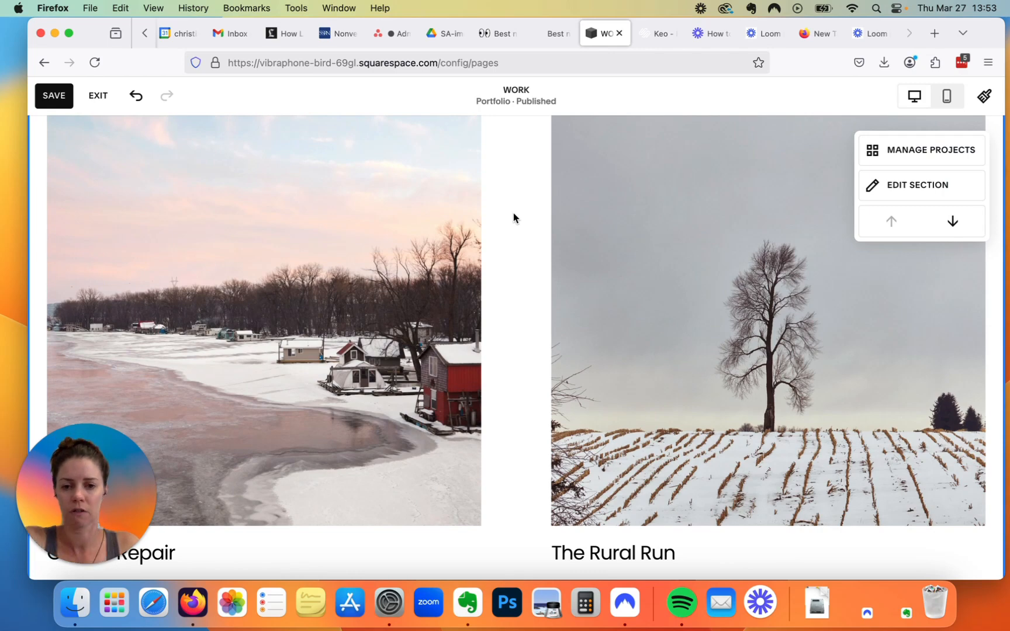
pyautogui.scroll(3, 514, 216)
pyautogui.scroll(-3, 514, 217)
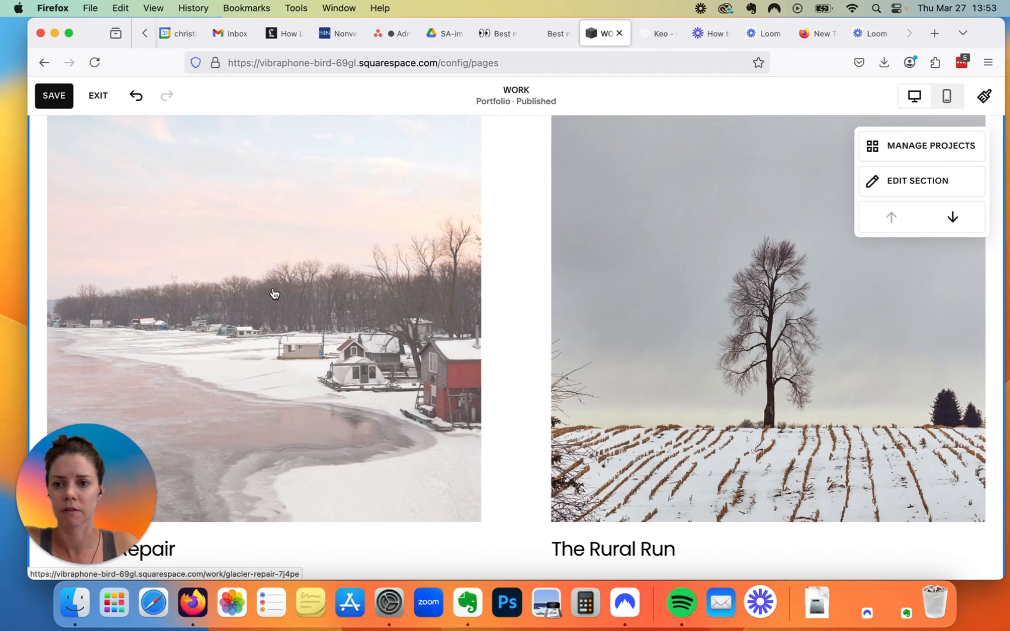
pyautogui.click(53, 97)
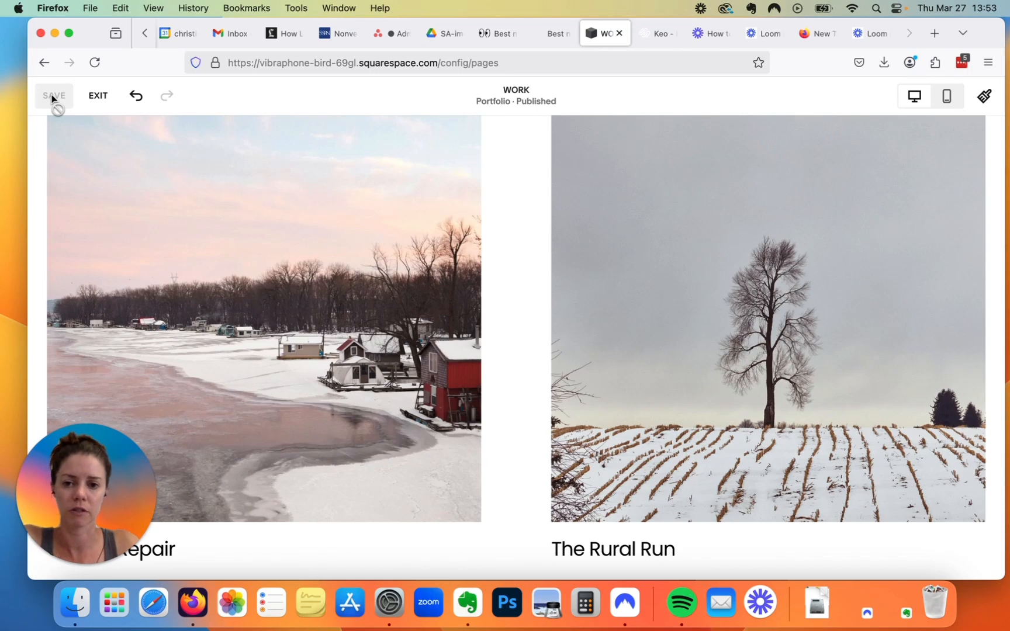
# Leave the WORK page's editor, open the Glacier Repair project and look over its title, description, images and captions
pyautogui.click(98, 99)
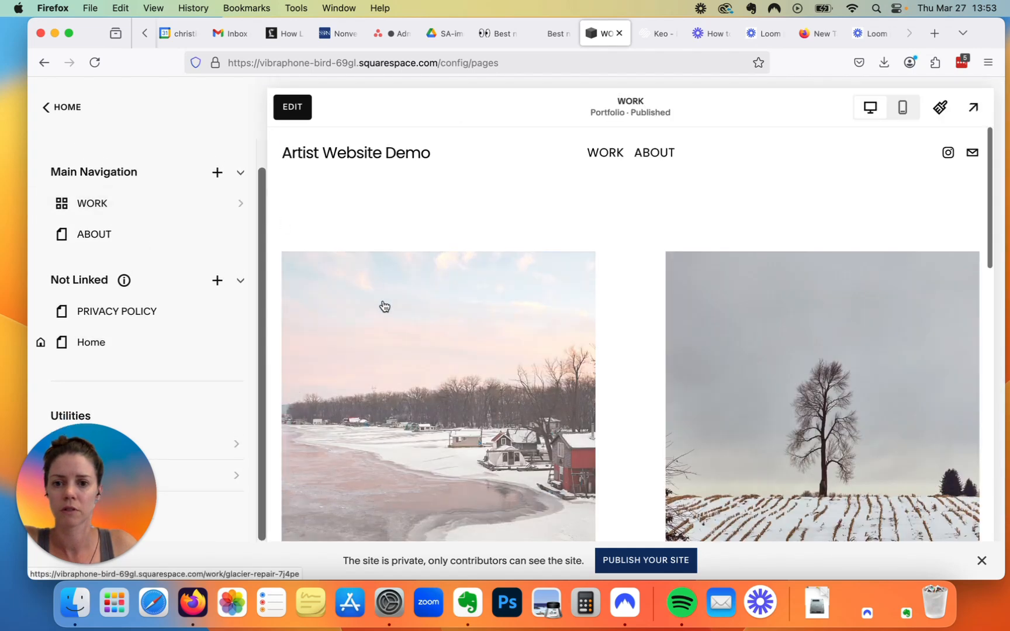
pyautogui.click(384, 306)
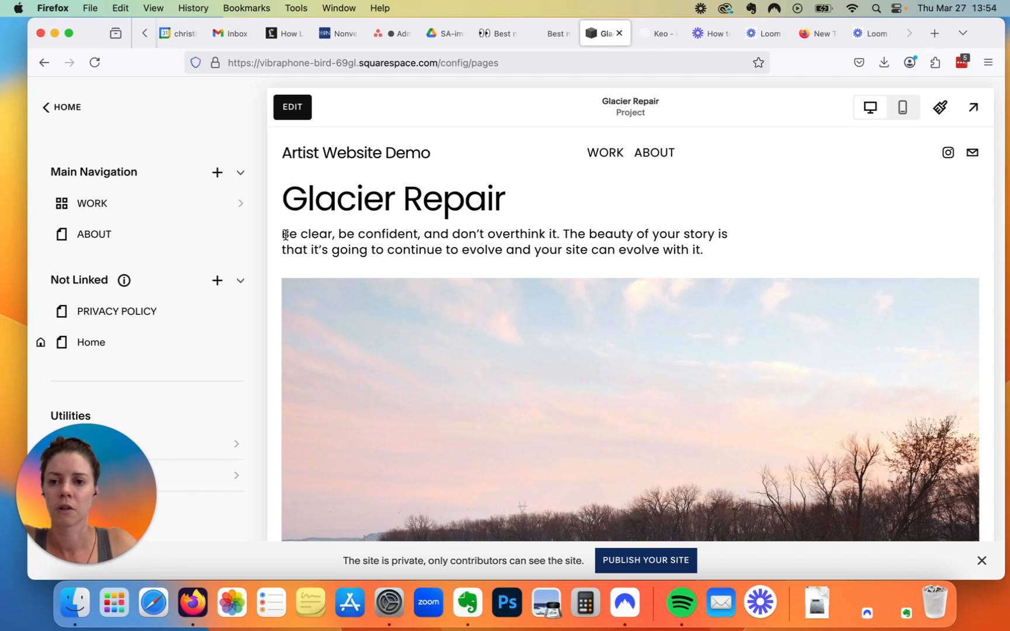
pyautogui.scroll(-5, 611, 331)
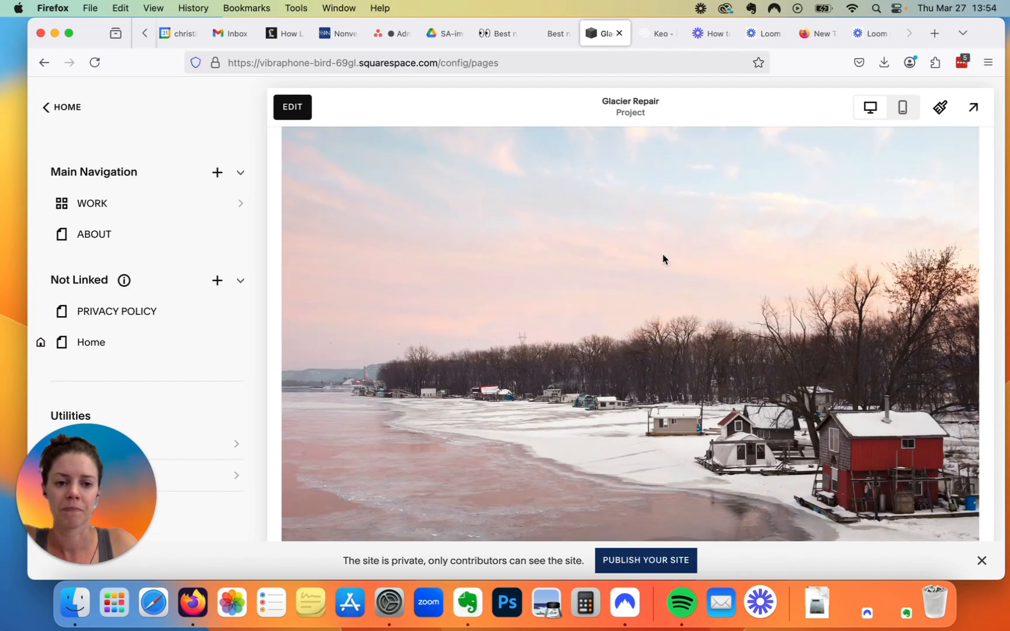
pyautogui.scroll(-5, 663, 259)
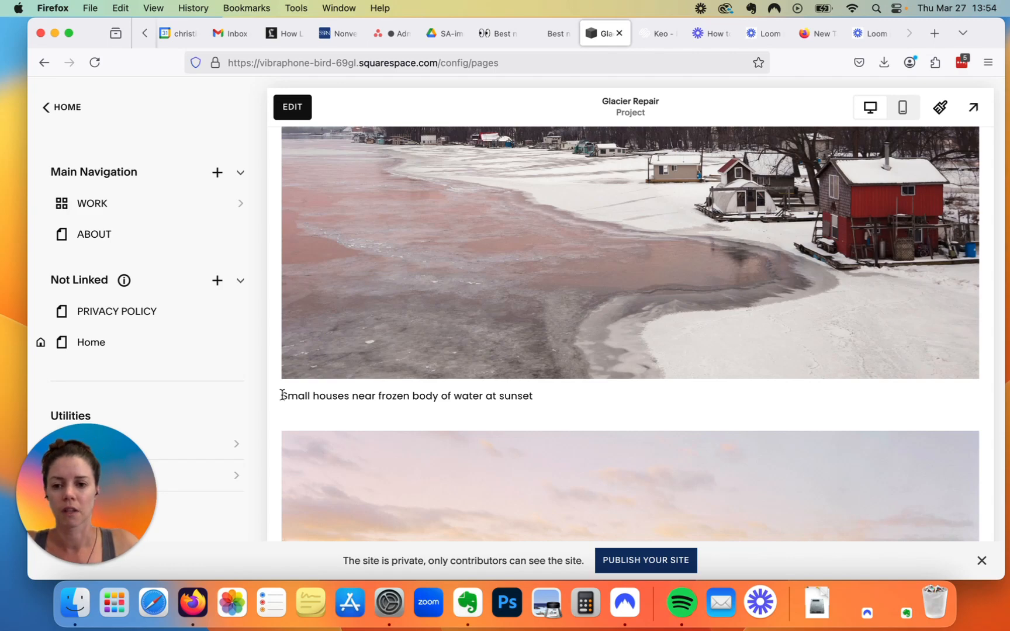
pyautogui.scroll(-5, 426, 435)
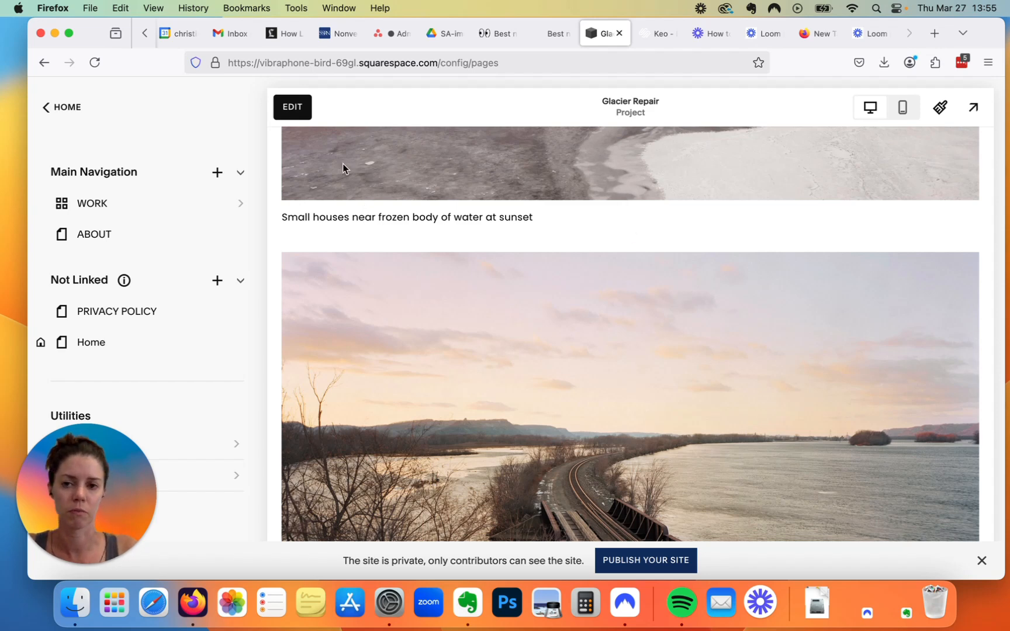
# Open the Glacier Repair project for editing and examine its intro text, first gallery image and caption
pyautogui.click(297, 112)
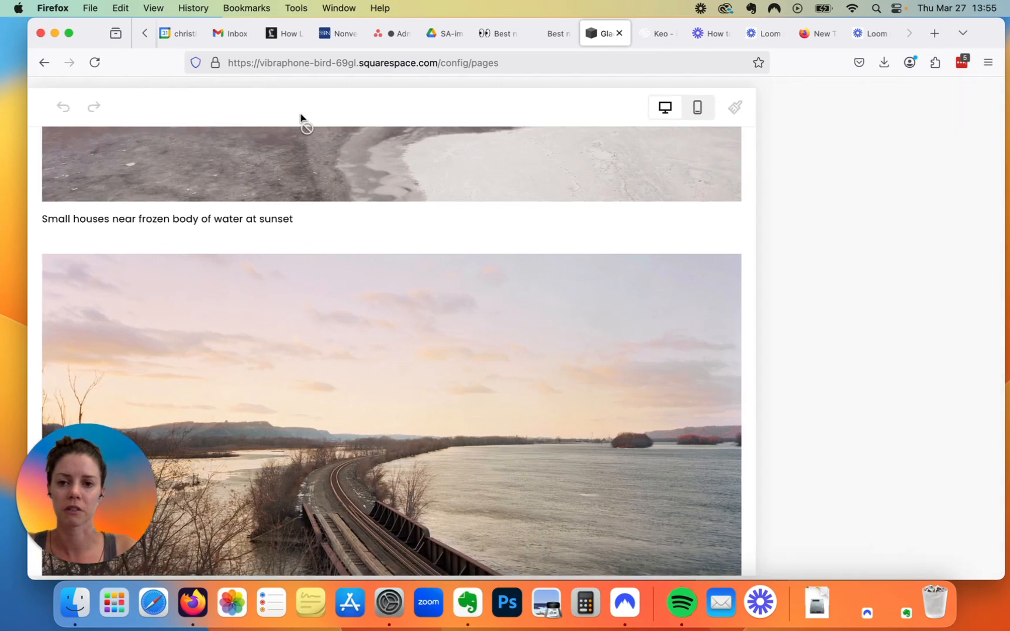
pyautogui.scroll(-2, 261, 285)
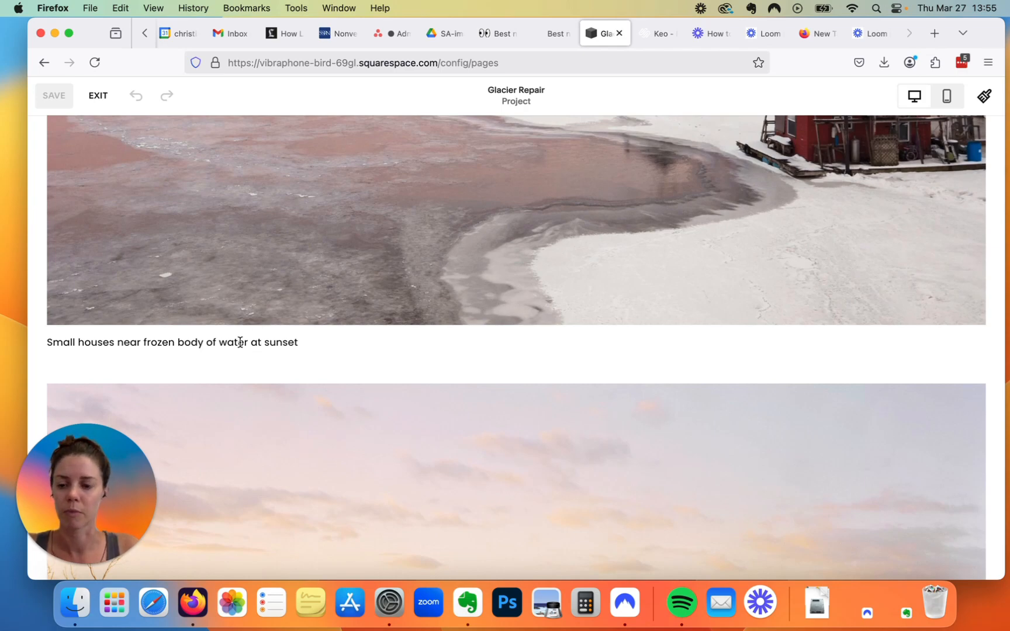
pyautogui.scroll(15, 266, 272)
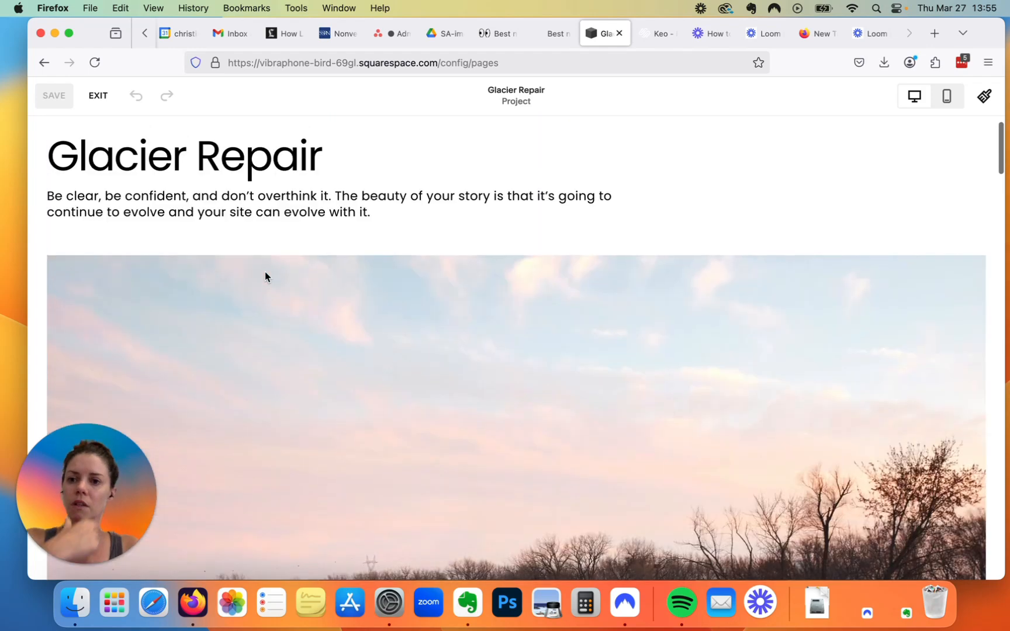
pyautogui.moveTo(417, 346)
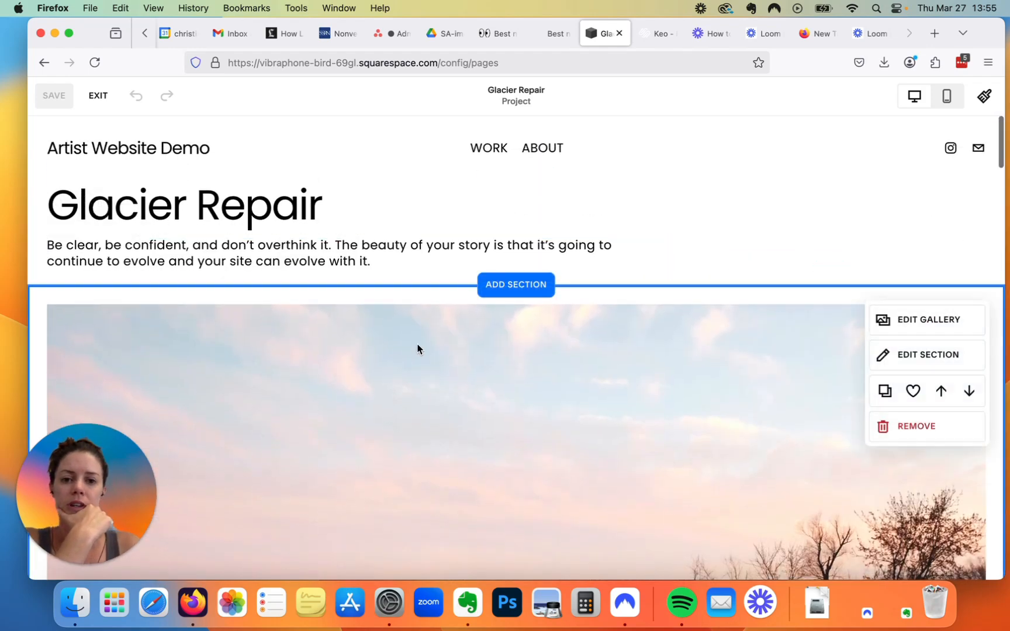
pyautogui.scroll(-10, 608, 373)
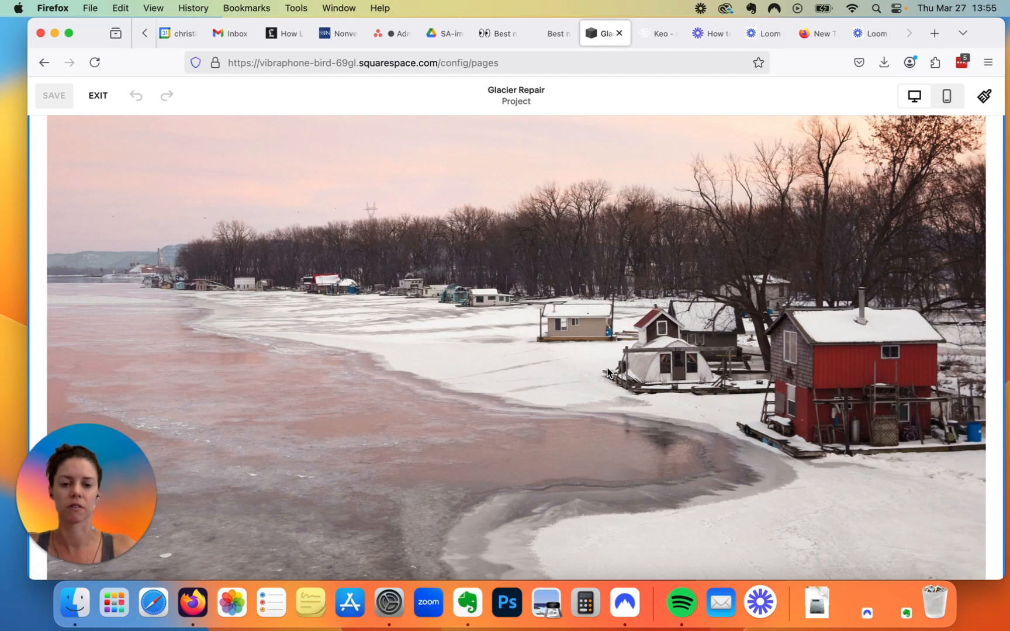
pyautogui.scroll(-10, 607, 369)
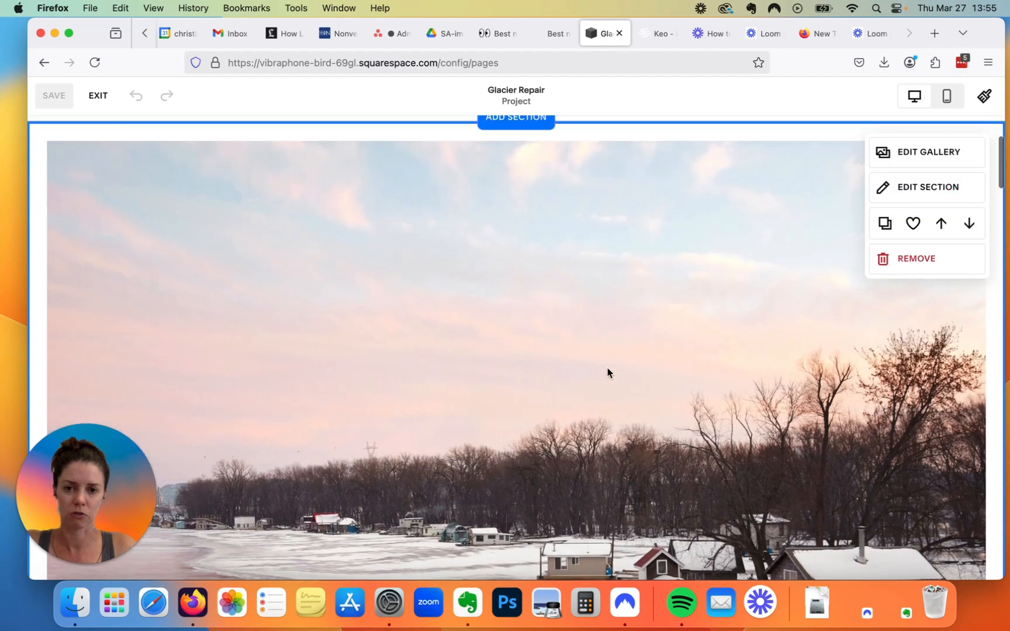
pyautogui.scroll(-5, 608, 372)
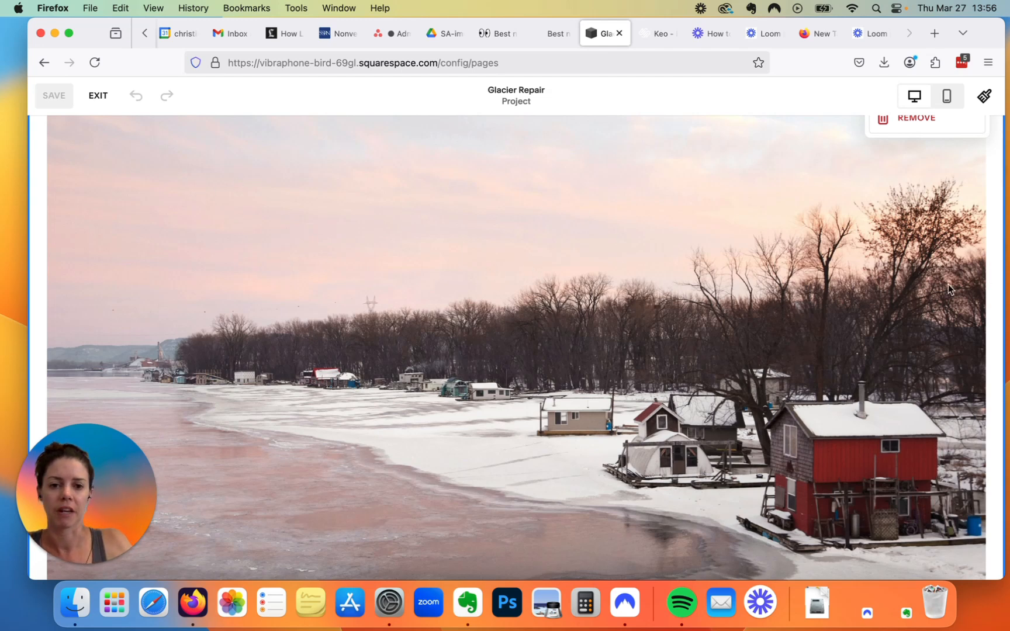
pyautogui.scroll(-5, 649, 387)
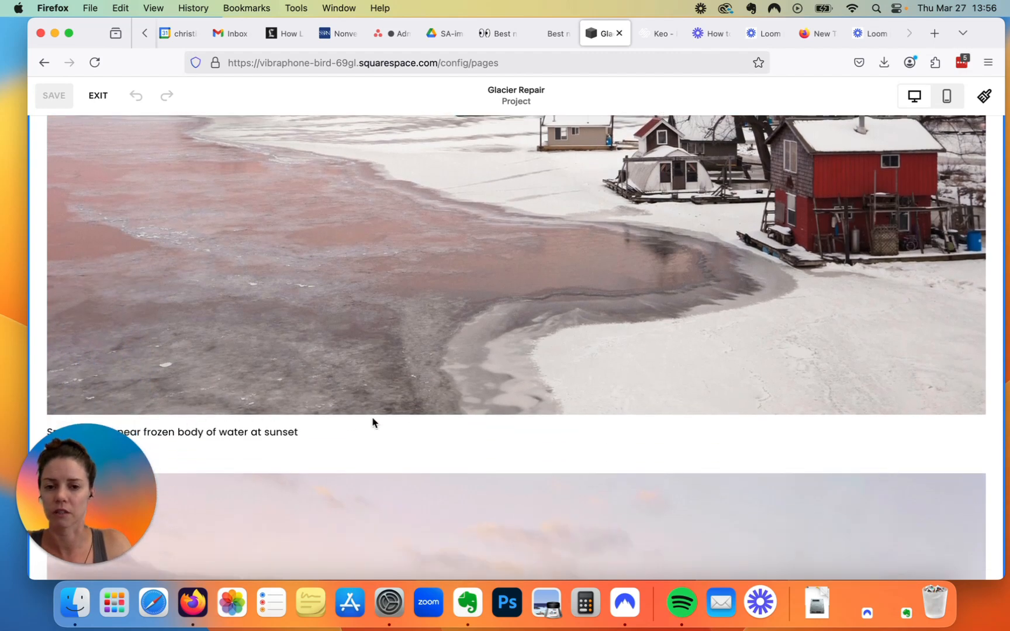
pyautogui.scroll(-1, 427, 431)
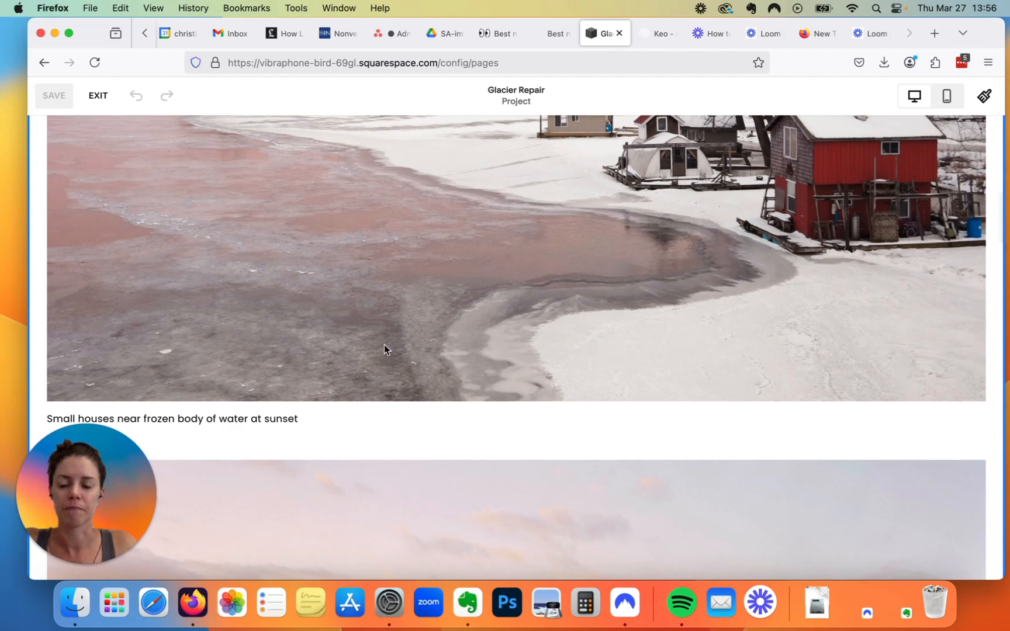
pyautogui.scroll(-1, 384, 349)
pyautogui.scroll(2, 384, 350)
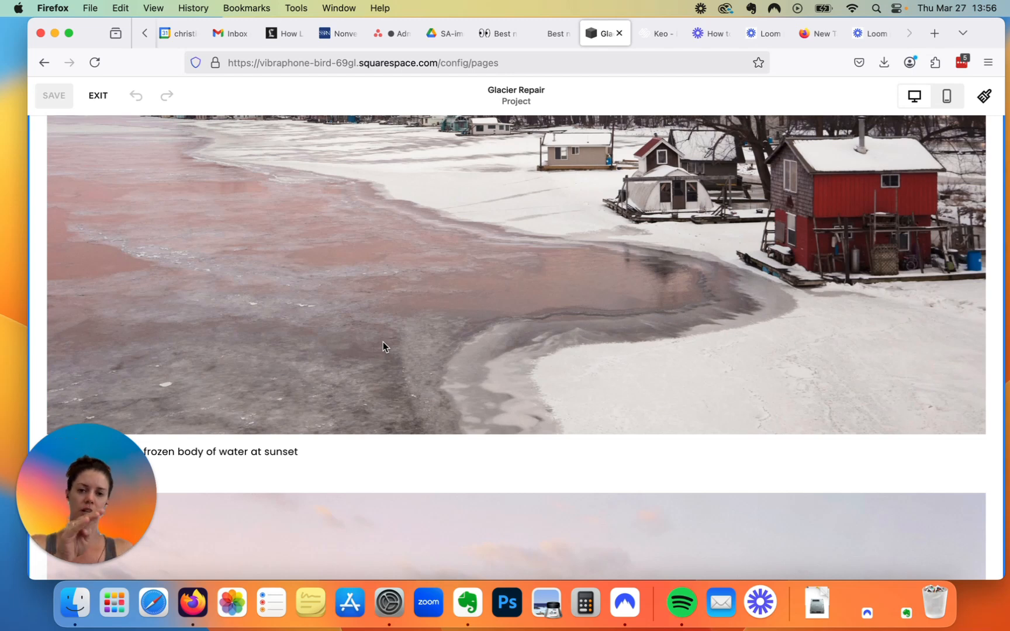
# Examine the remaining gallery images and captions of the Glacier Repair project, from the train track photo to the parking lot photo
pyautogui.scroll(-6, 440, 505)
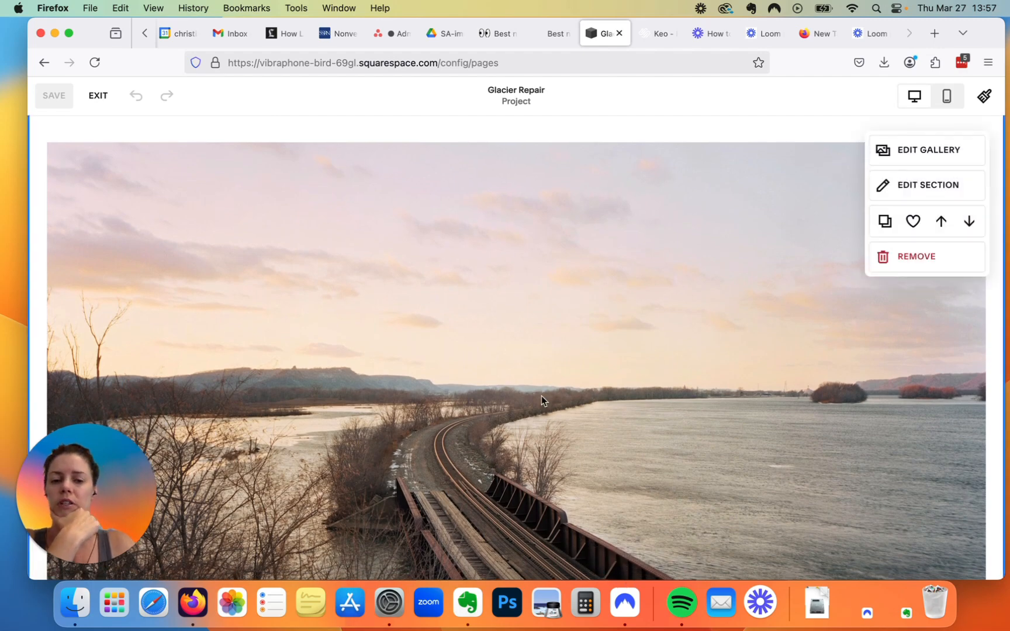
pyautogui.scroll(-3, 542, 395)
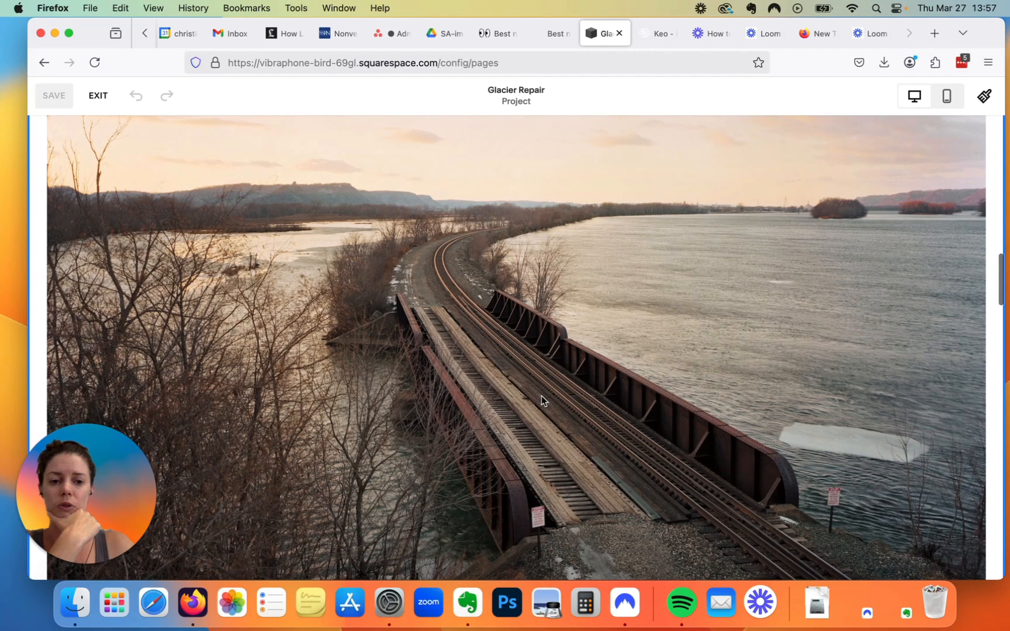
pyautogui.scroll(-3, 541, 395)
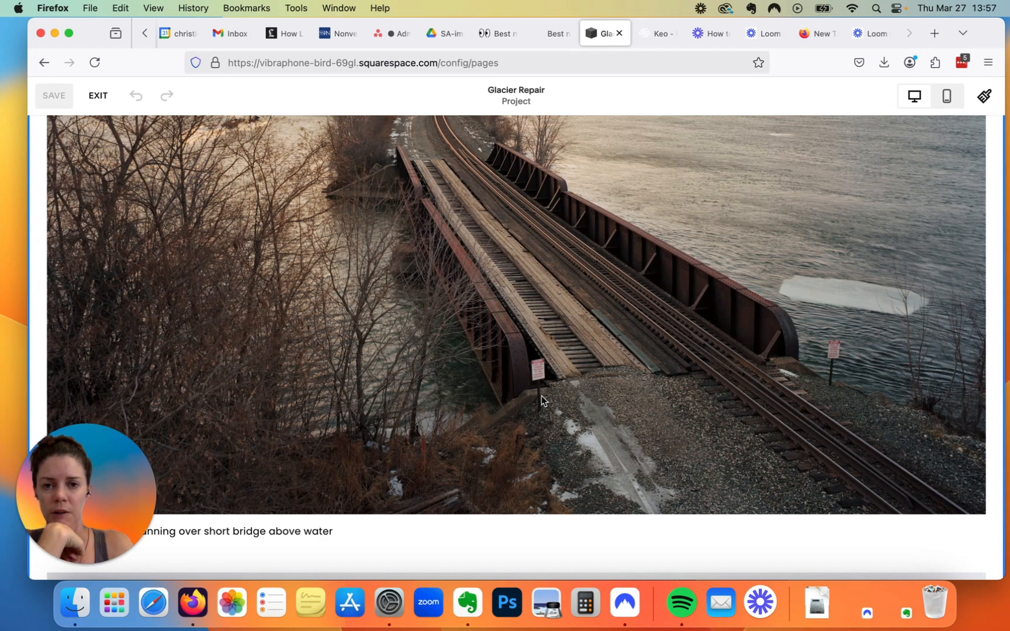
pyautogui.scroll(-4, 555, 412)
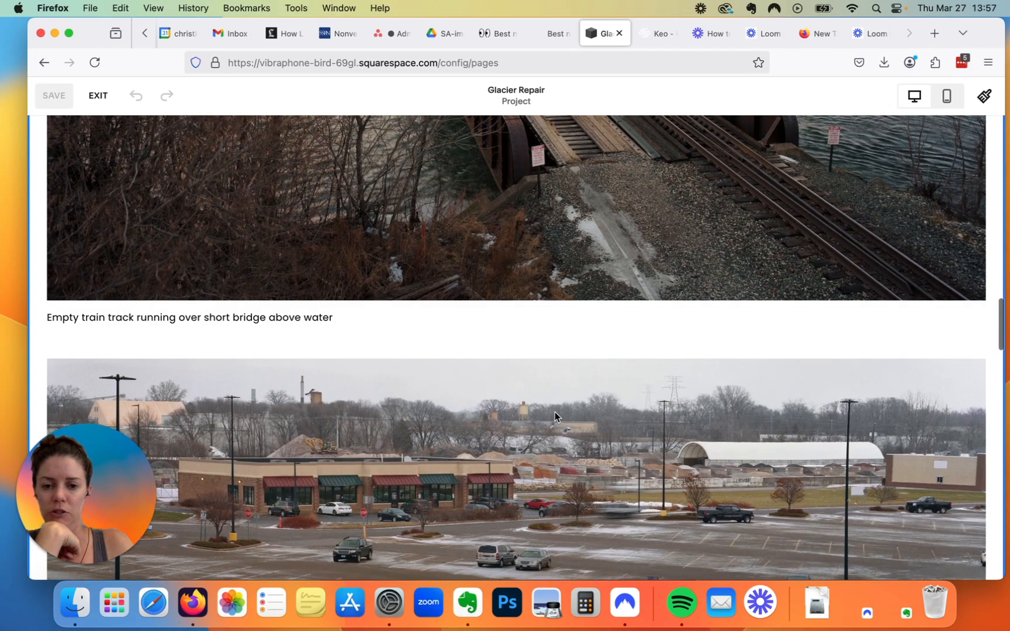
pyautogui.scroll(-3, 555, 412)
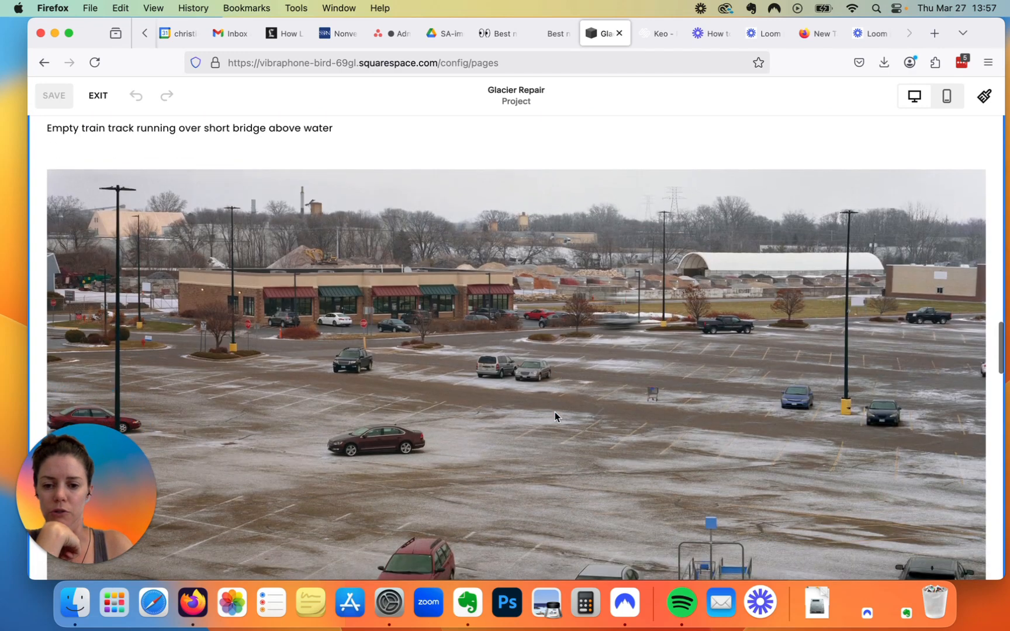
pyautogui.scroll(-1, 555, 412)
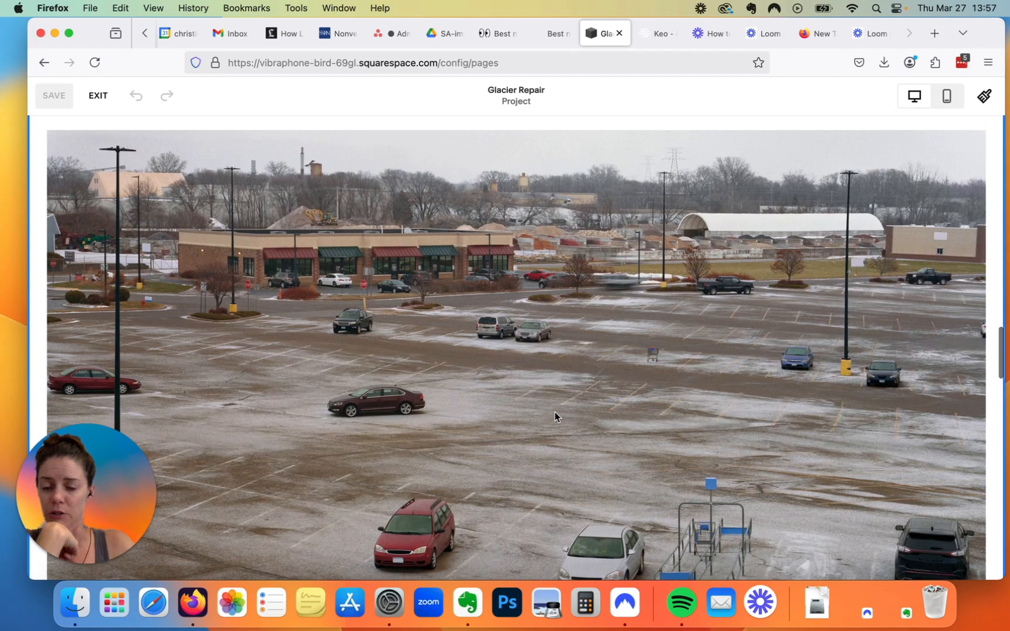
pyautogui.scroll(-10, 555, 416)
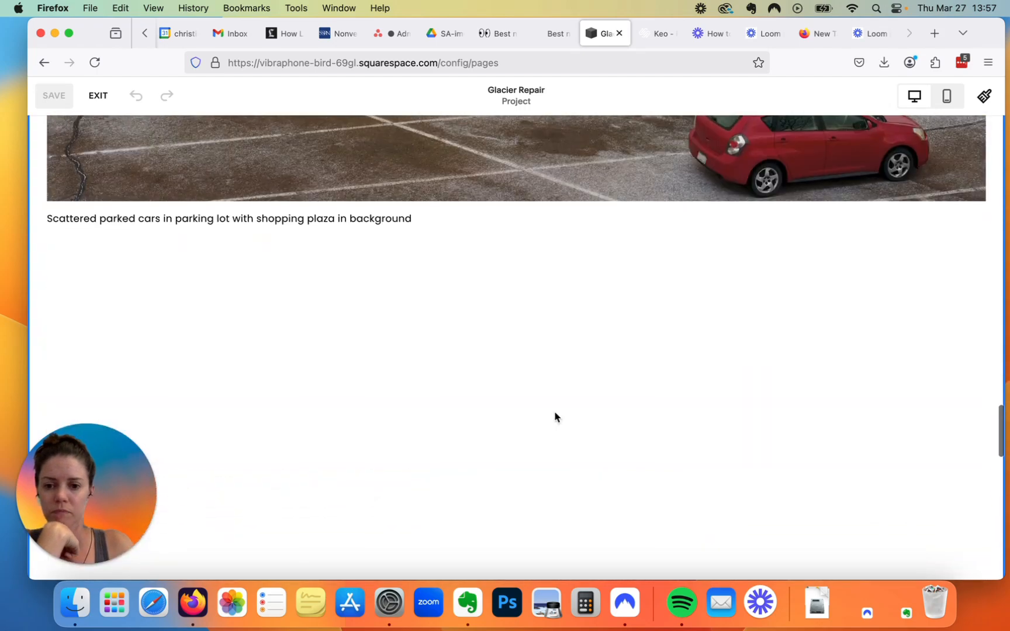
pyautogui.scroll(7, 555, 415)
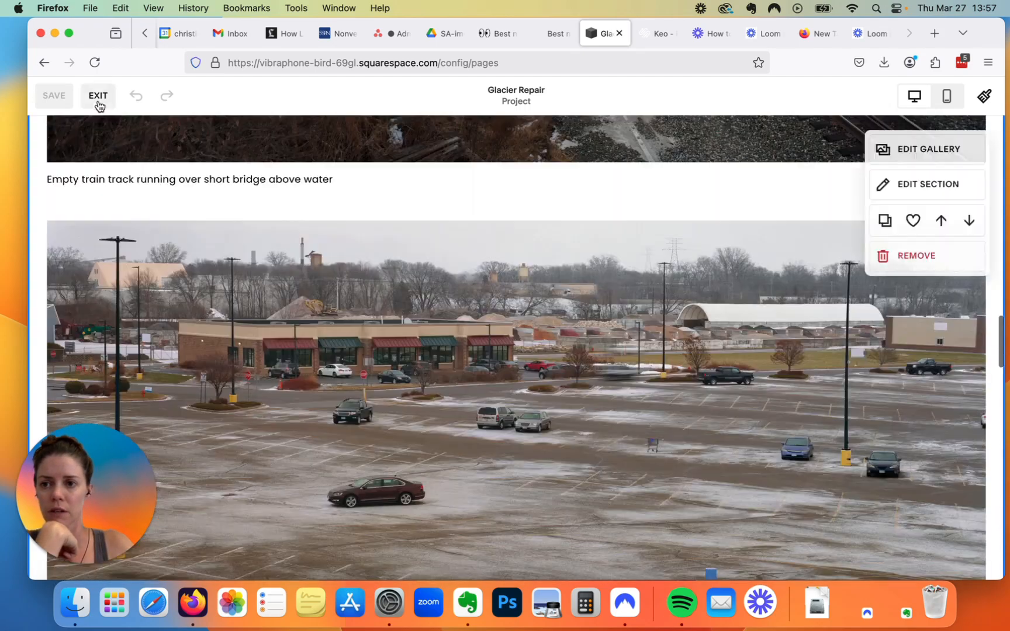
# Exit the Glacier Repair editor and return to the Home page to check its scrolling text and footer
pyautogui.click(99, 101)
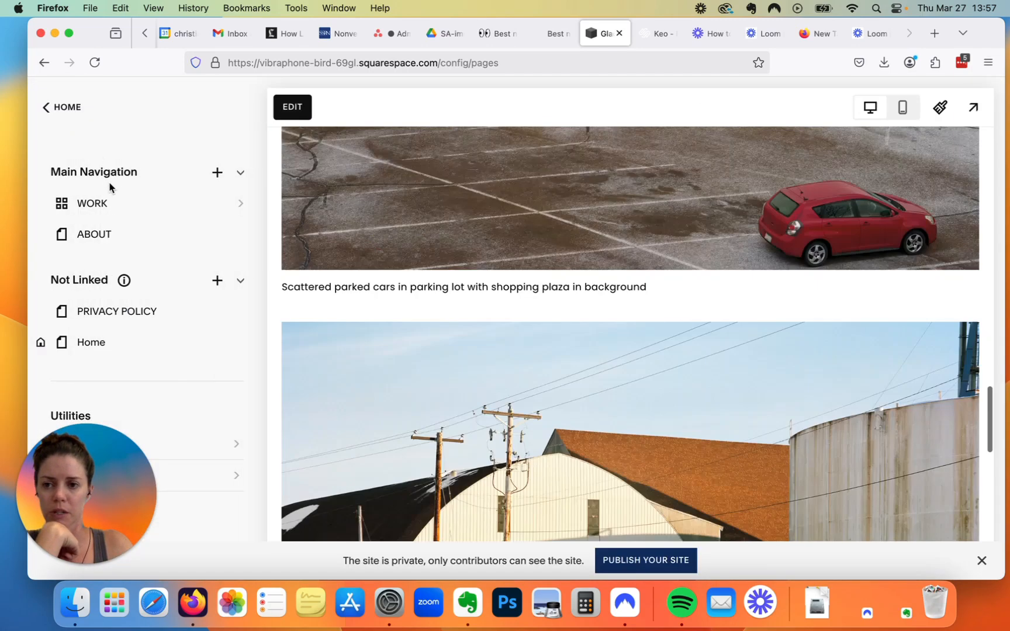
pyautogui.click(113, 203)
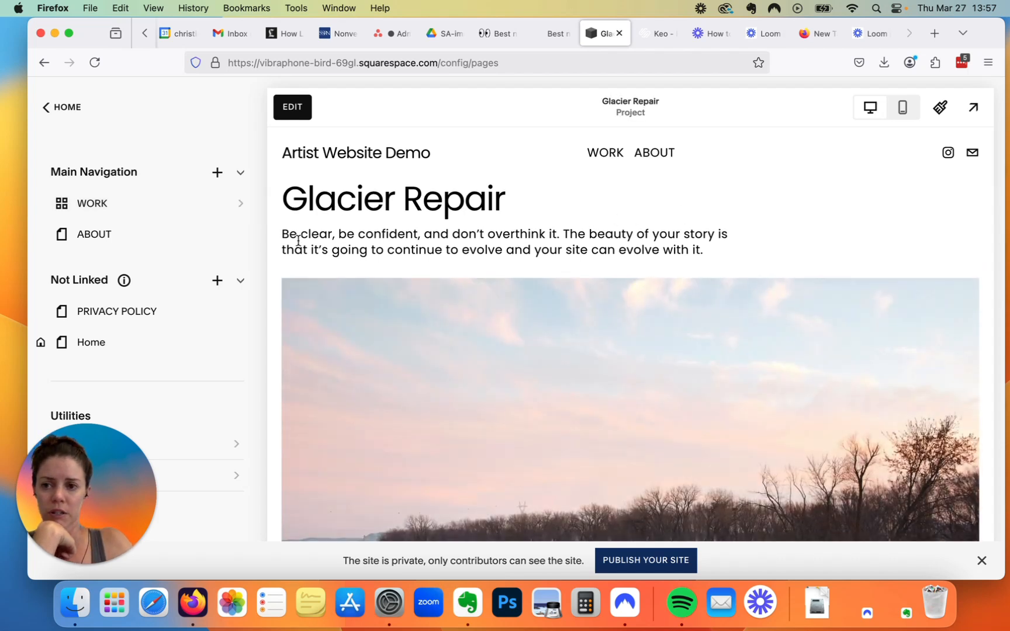
pyautogui.click(355, 156)
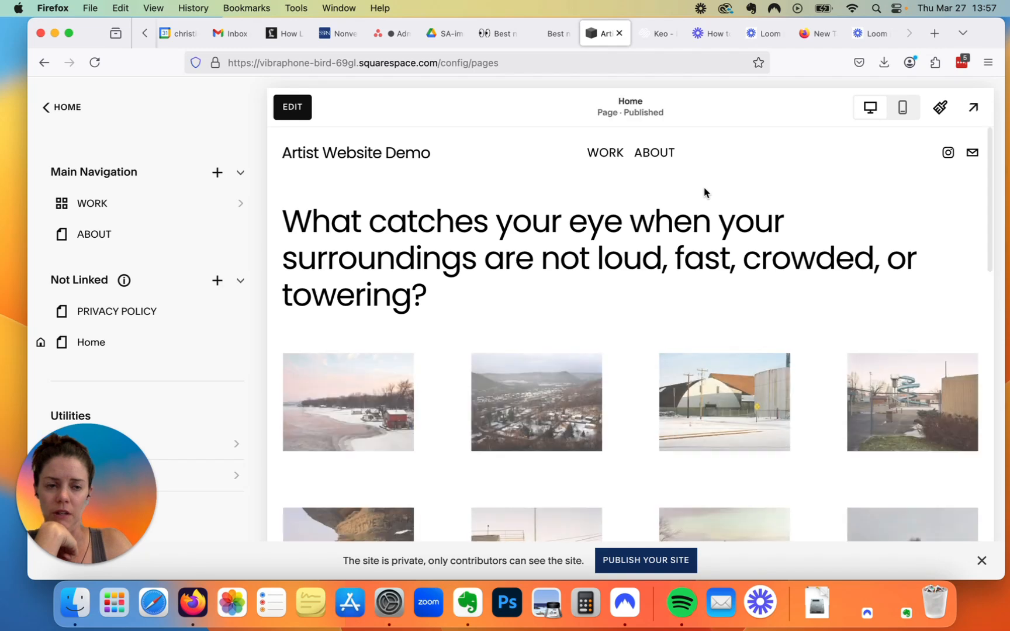
pyautogui.scroll(-10, 623, 483)
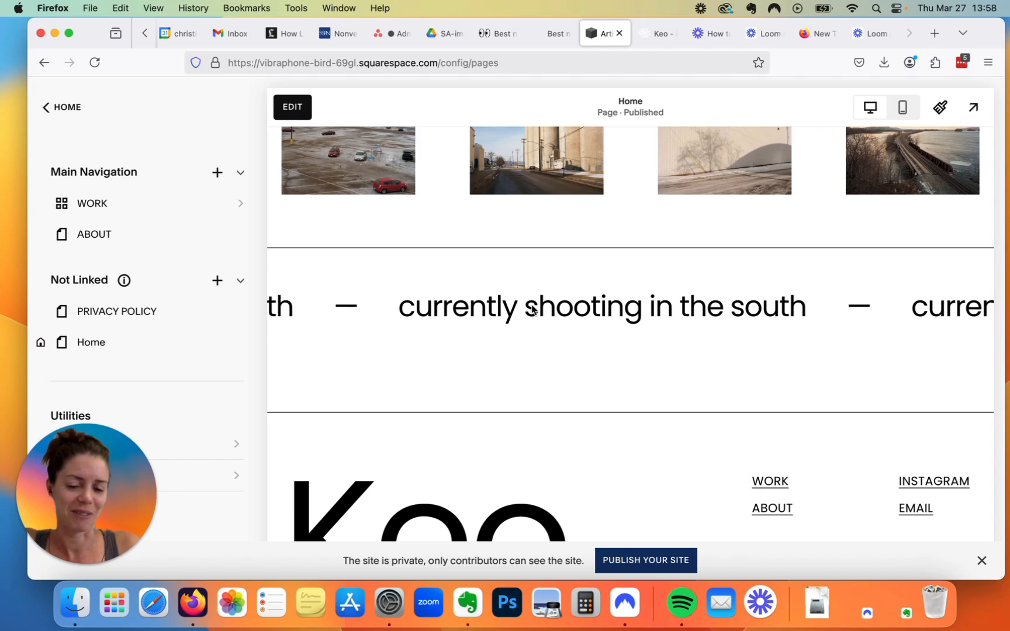
pyautogui.scroll(-5, 740, 415)
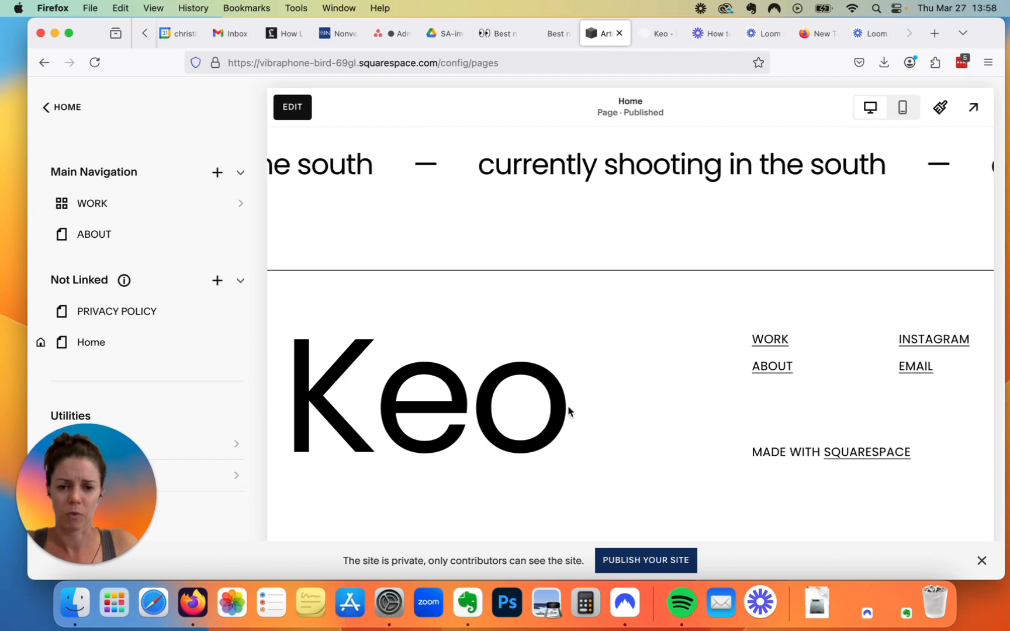
pyautogui.moveTo(296, 375); pyautogui.dragTo(551, 396)
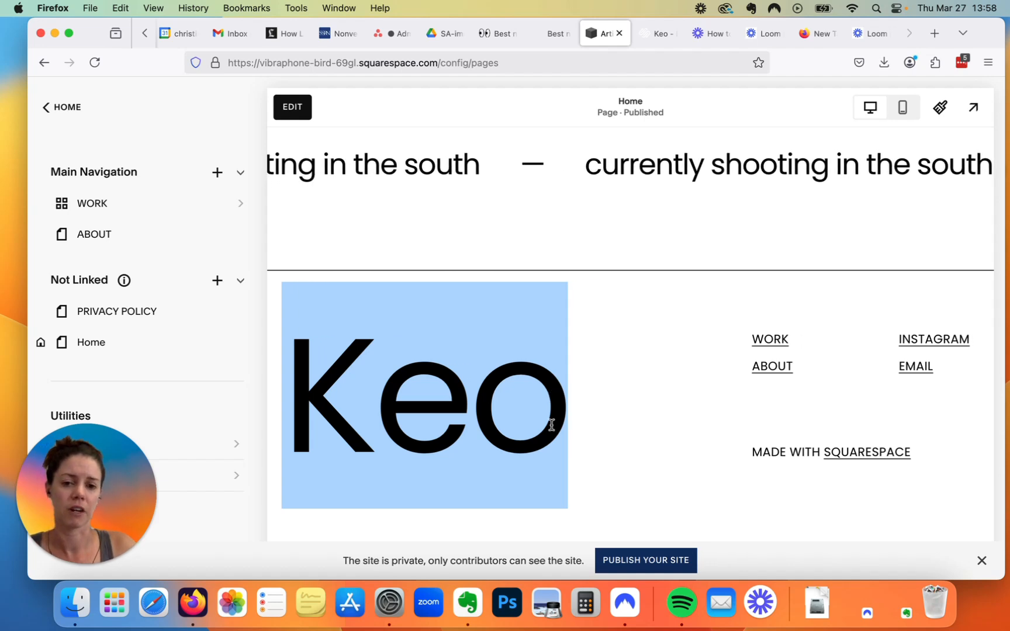
# Put the Home page in edit mode and open the site footer for editing
pyautogui.click(291, 114)
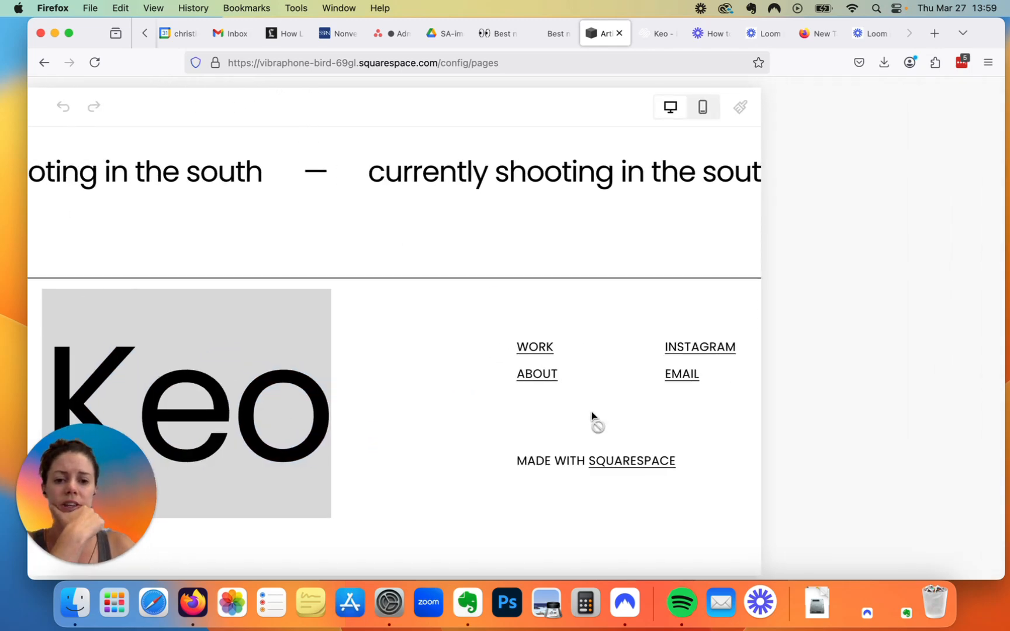
pyautogui.scroll(-2, 519, 520)
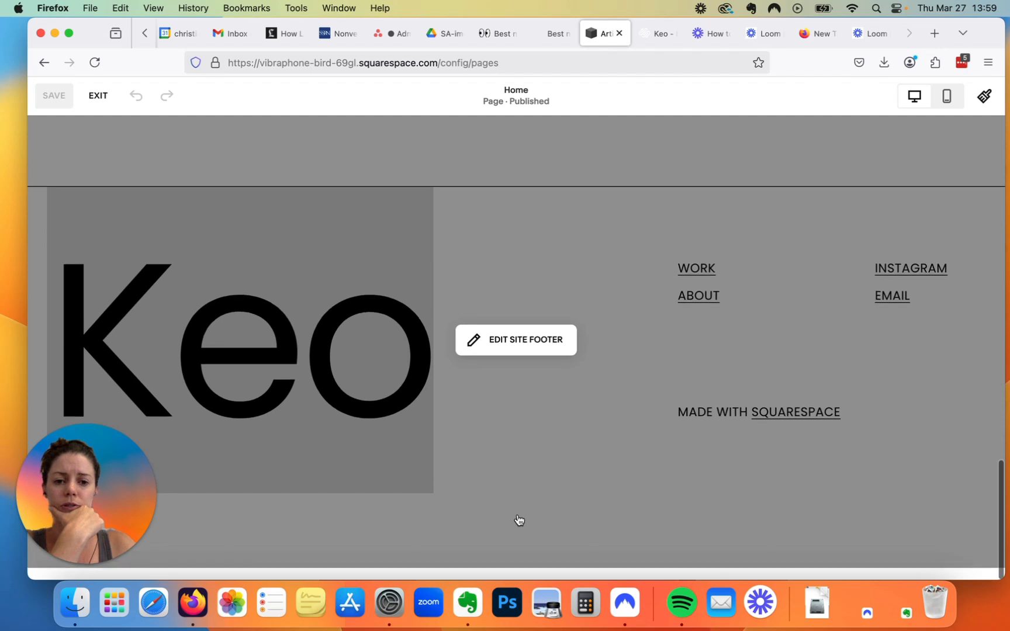
pyautogui.click(517, 344)
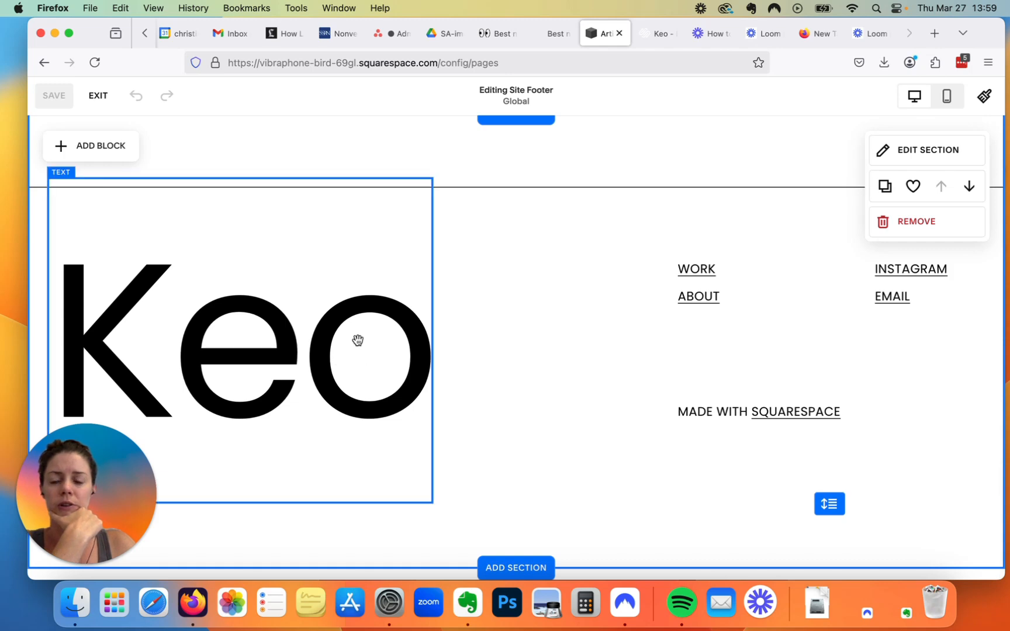
# Replace the footer text "MADE WITH SQUARESPACE" with "Copyright 2025 Artist name"
pyautogui.doubleClick(735, 409)
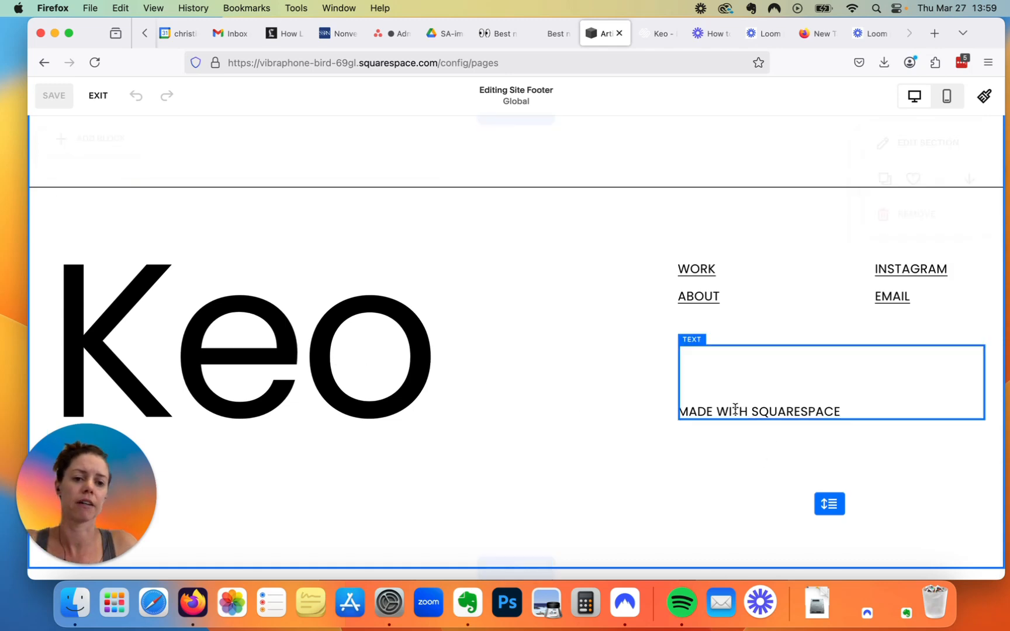
pyautogui.doubleClick(732, 411)
pyautogui.moveTo(848, 410); pyautogui.dragTo(678, 411)
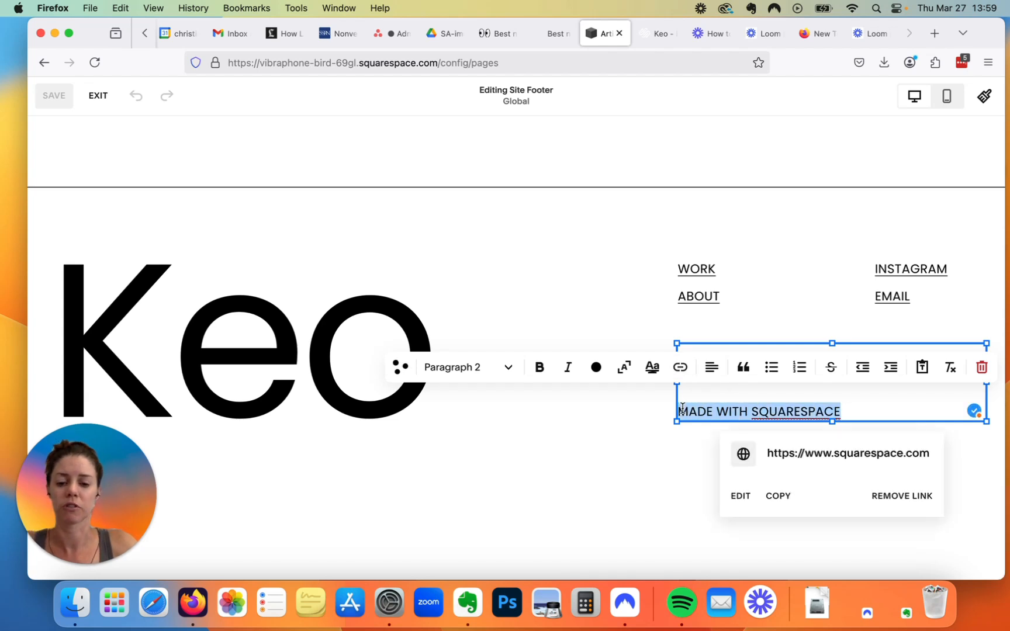
pyautogui.write('Copyright 2025 Artist name')
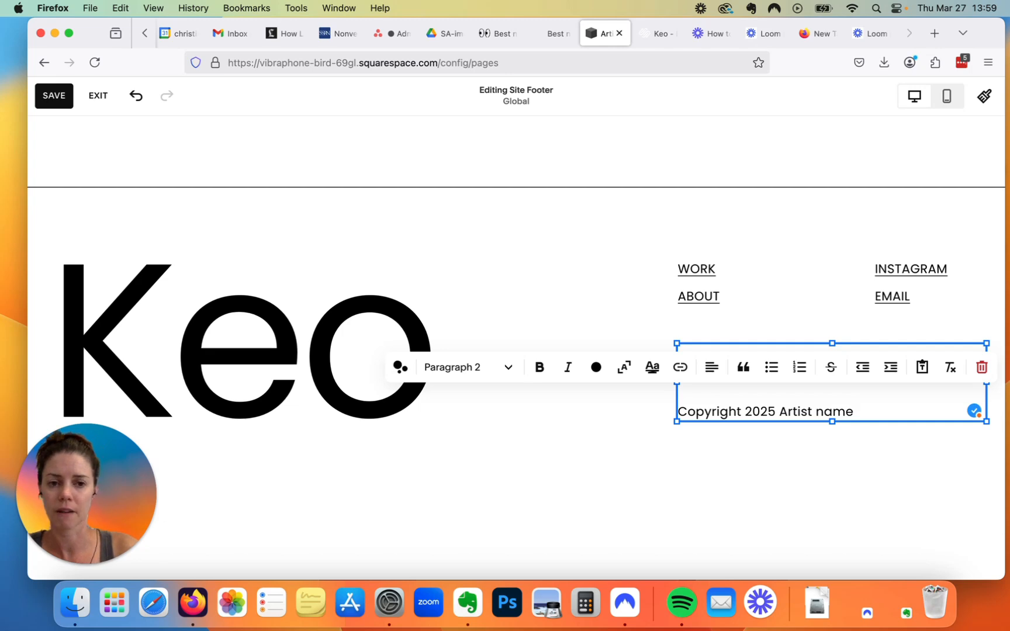
pyautogui.click(551, 264)
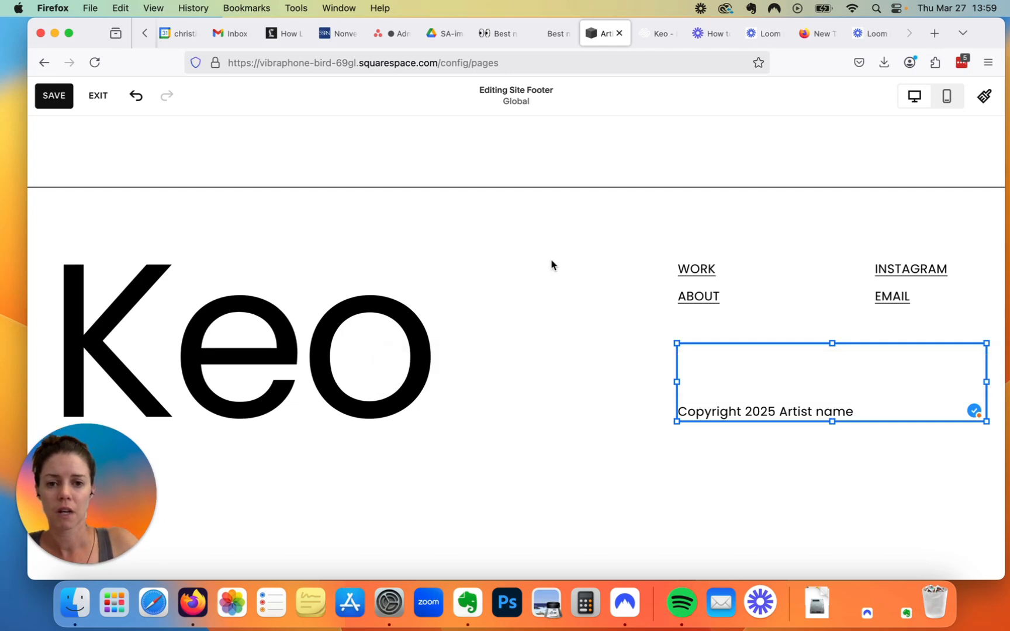
# Look over the Home page's scrolling text and image gallery above the footer
pyautogui.scroll(3, 552, 265)
pyautogui.scroll(3, 551, 265)
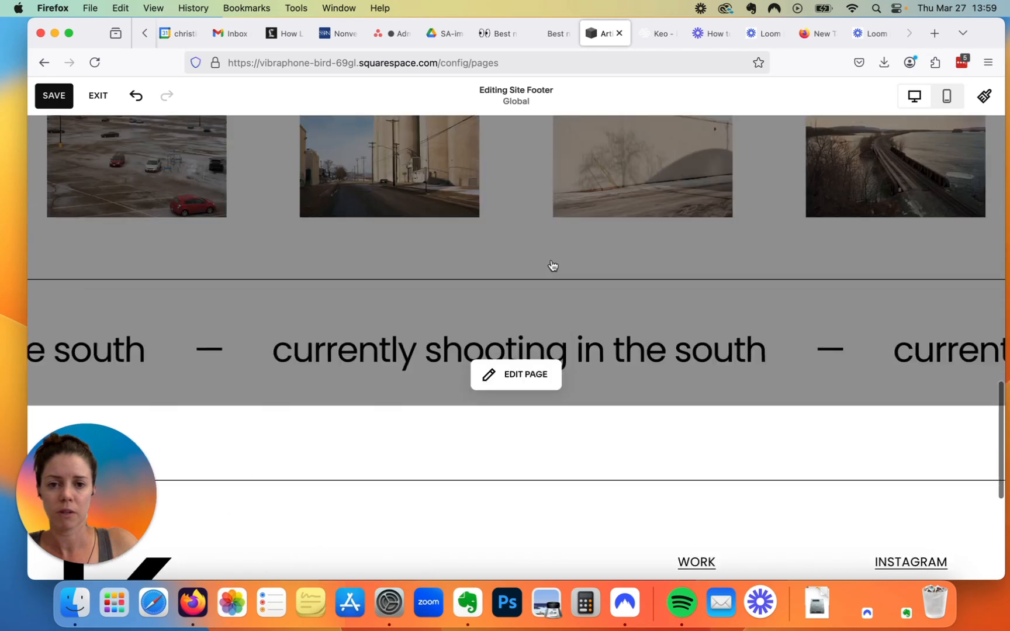
pyautogui.scroll(15, 530, 177)
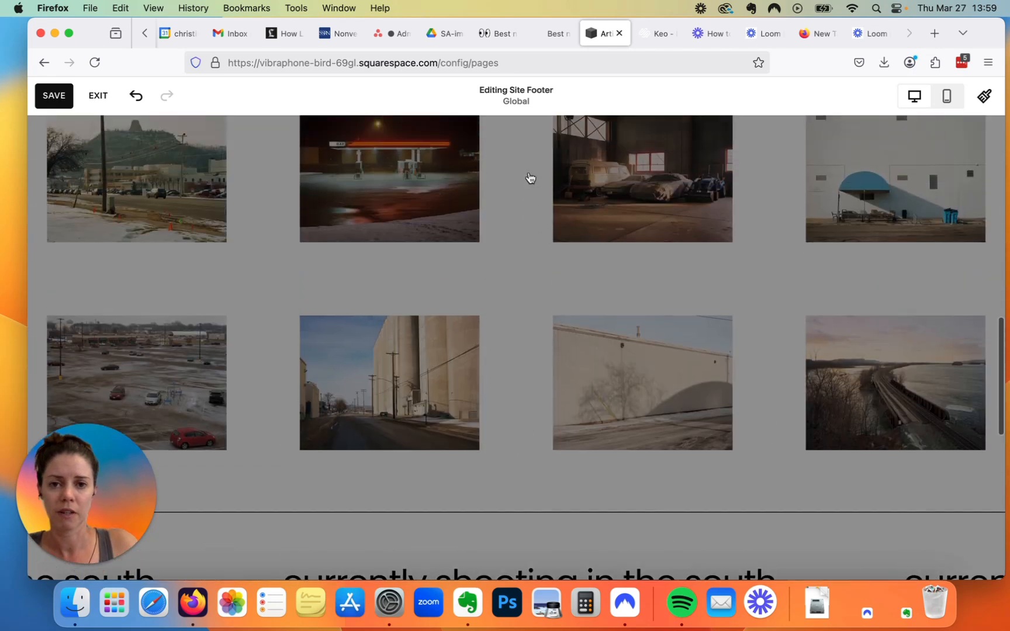